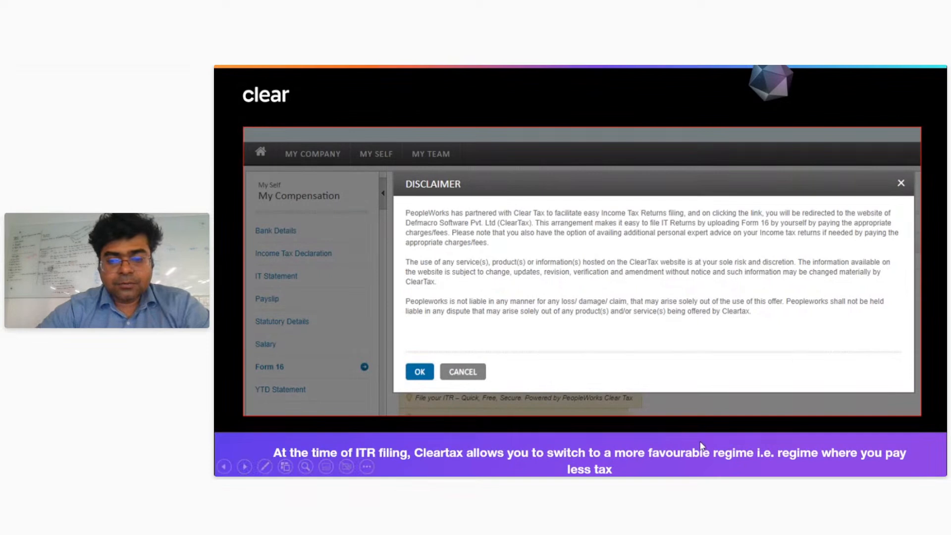
Enter the date of birth for PAN linking, choose Aadhaar-registered mobile verification, and request the OTP.
click(691, 410)
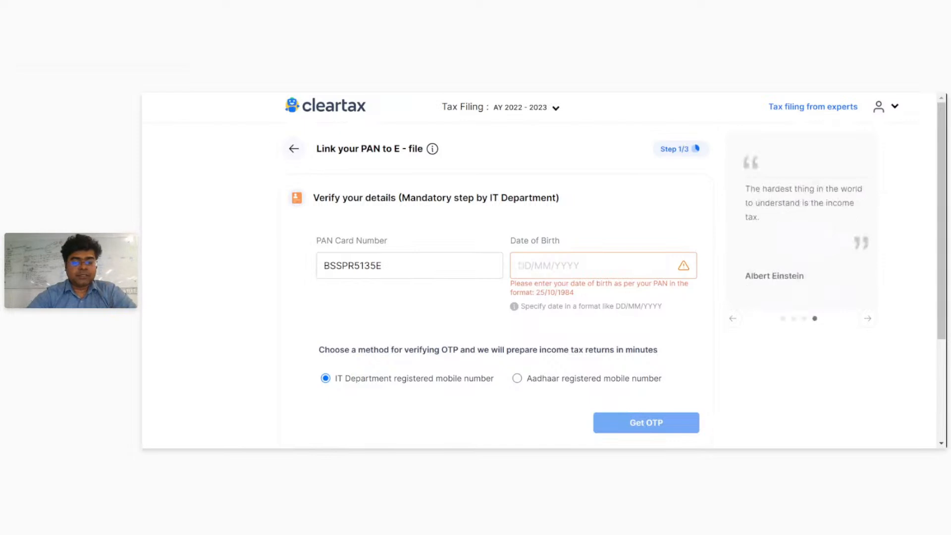
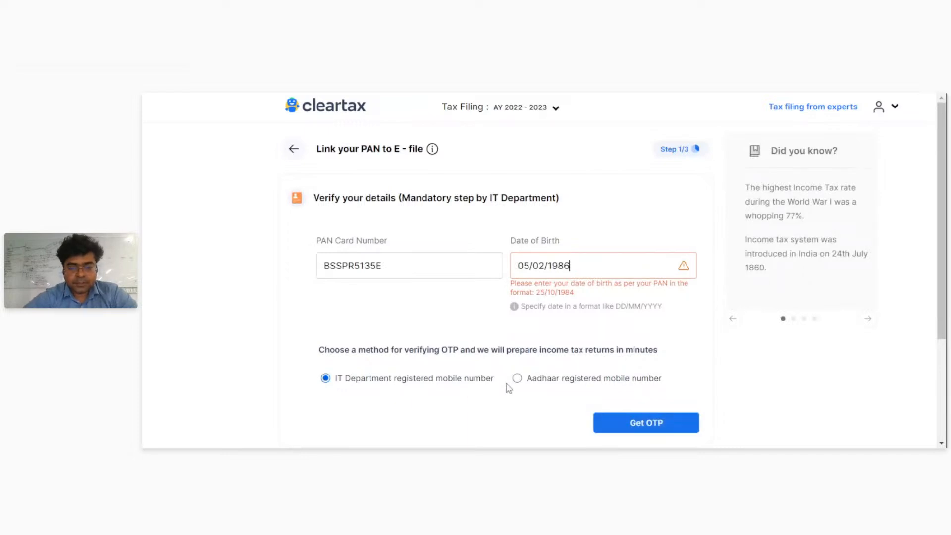
click(516, 359)
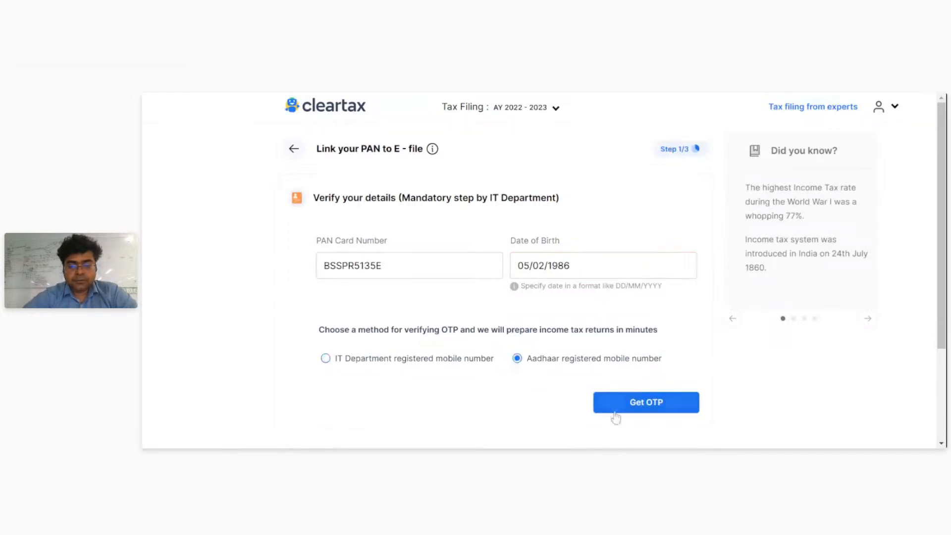
click(622, 416)
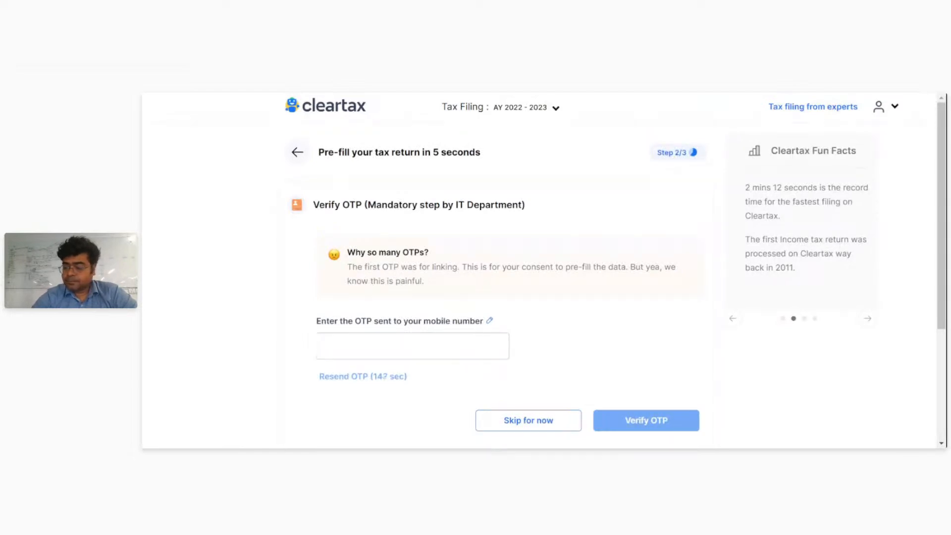
Submit the received OTP, then skip the expired verification to reach Personal Info.
click(421, 346)
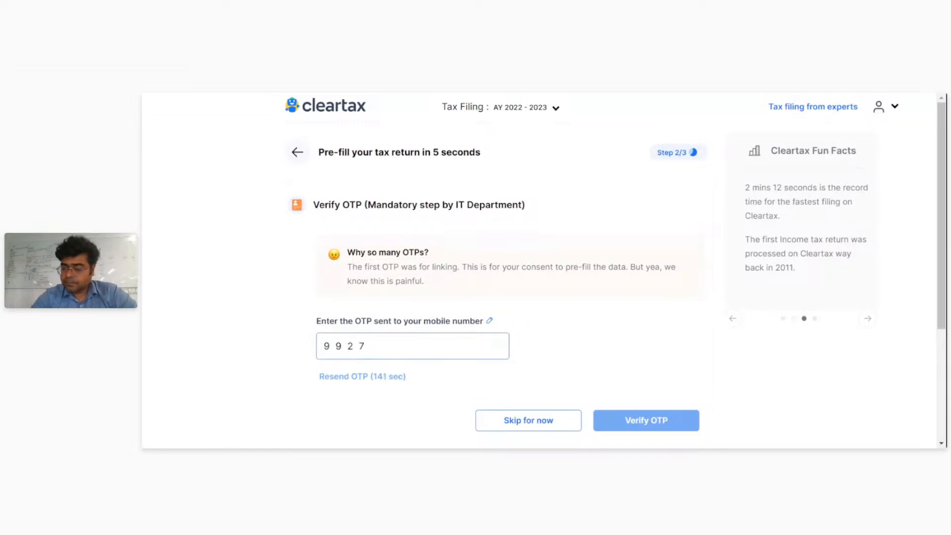
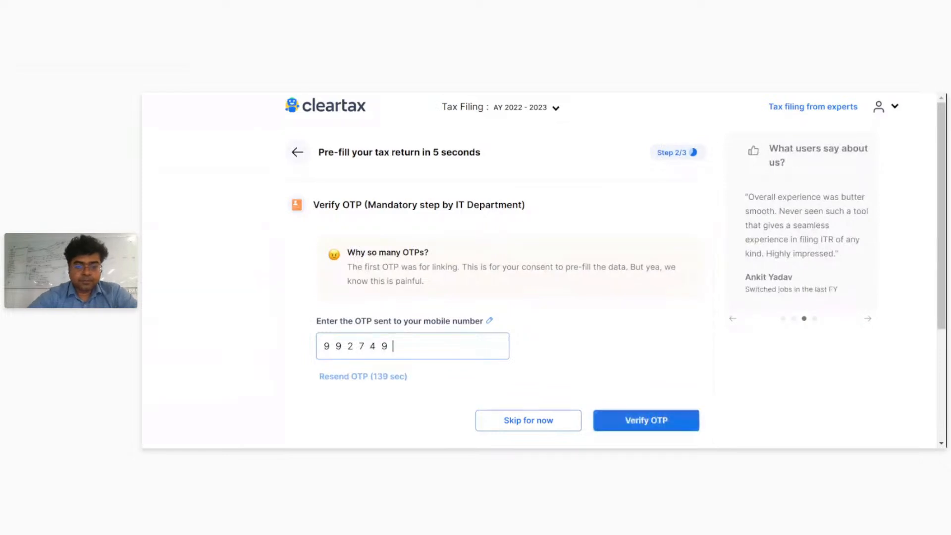
click(665, 424)
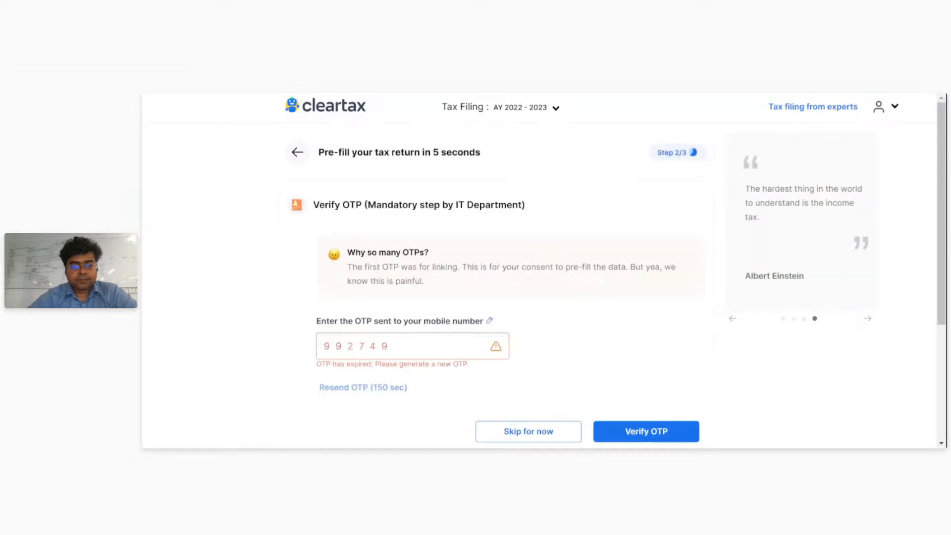
click(569, 436)
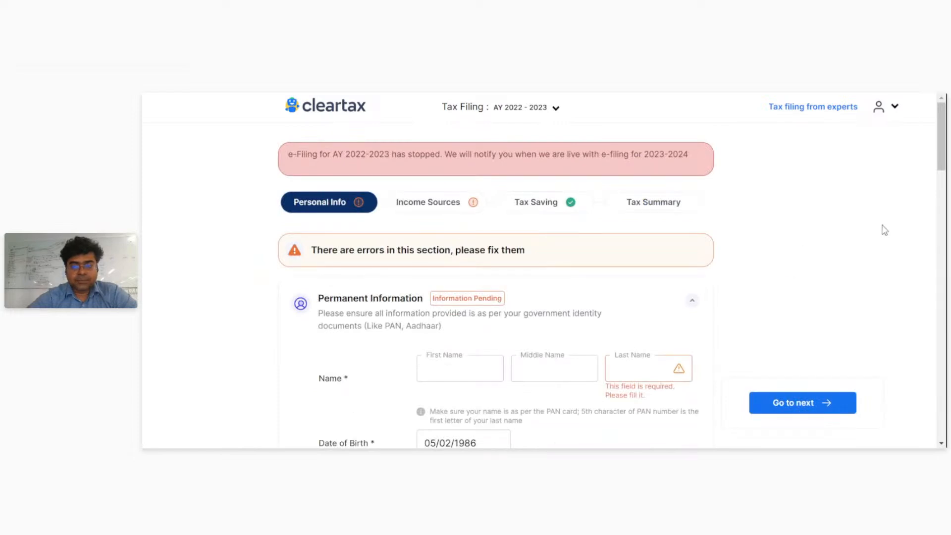
Enter the taxpayer's first name, last name and father's name, leaving middle name blank.
drag(945, 144, 944, 154)
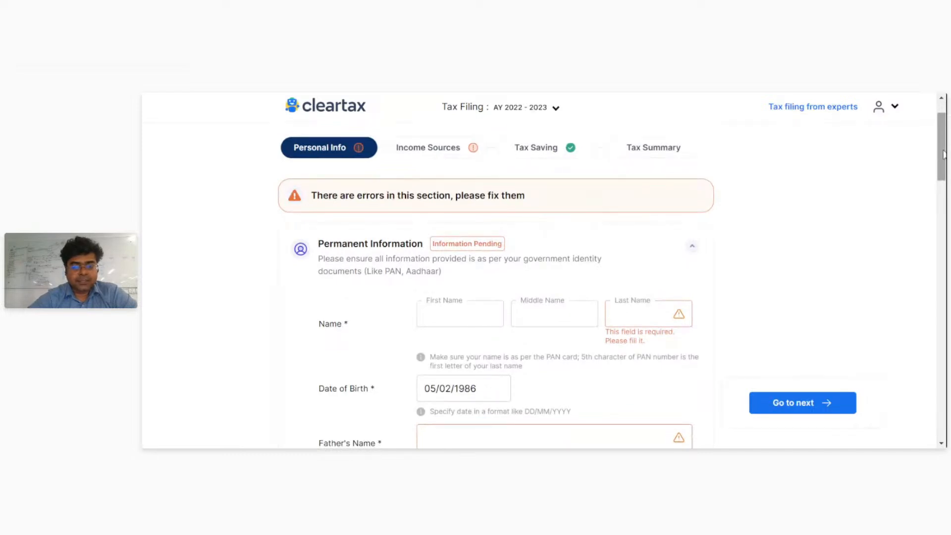
drag(943, 154, 942, 169)
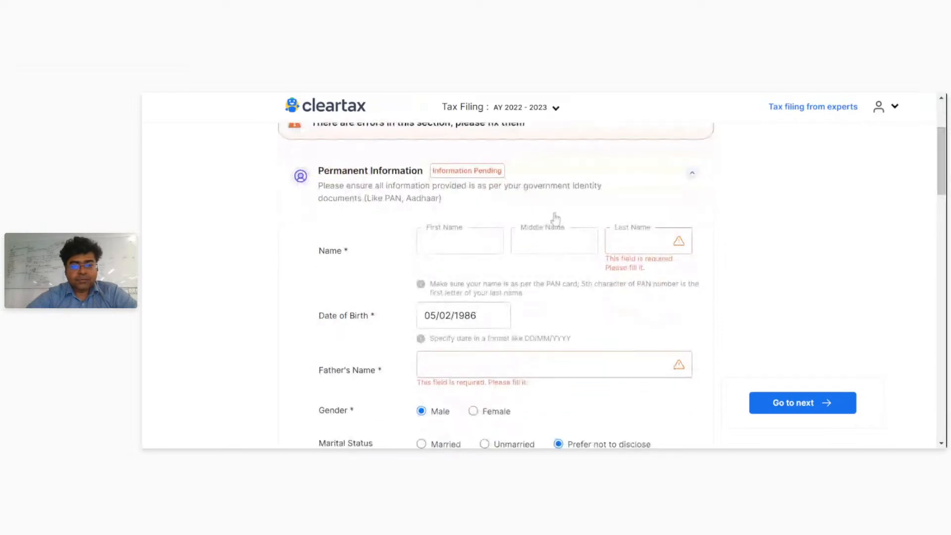
click(459, 241)
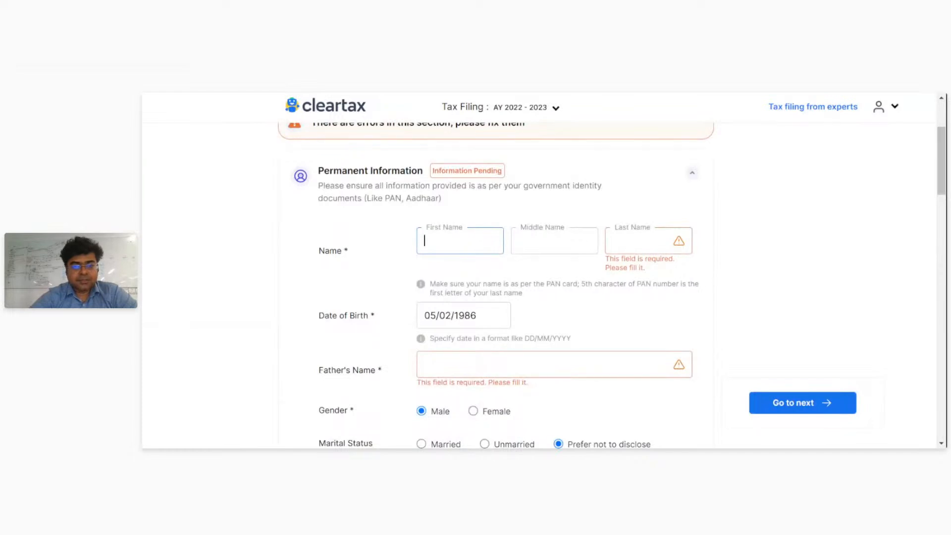
key(Tab)
key(Tab)
key(Tab)
key(Tab)
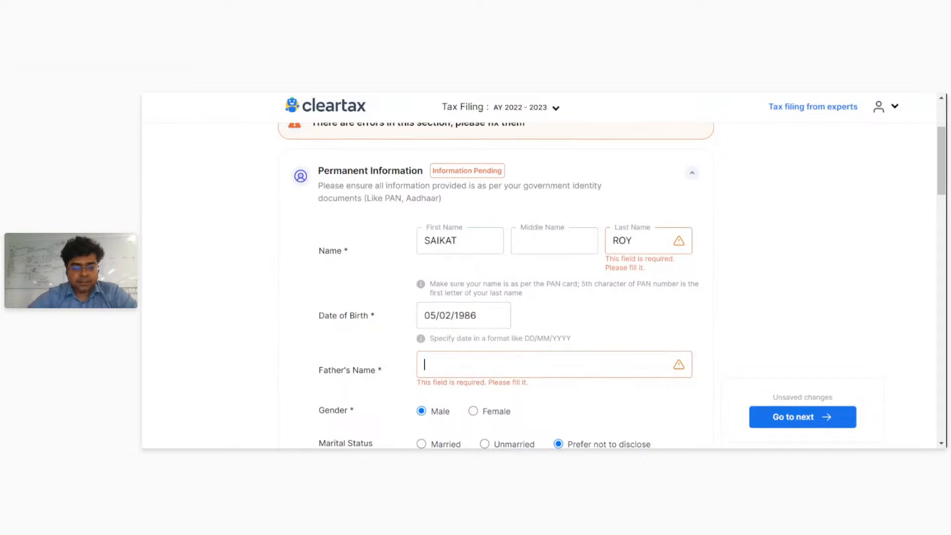
text(S ROY)
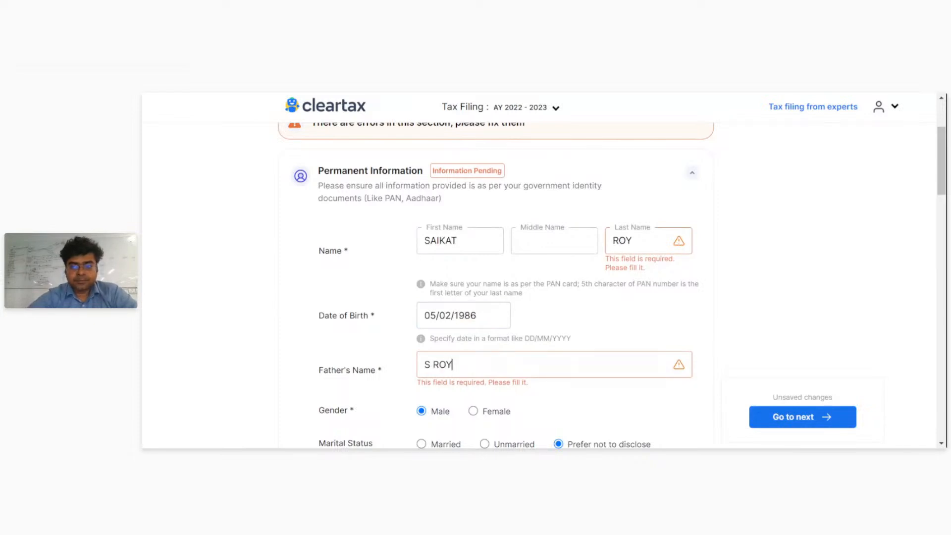
scroll(945, 185, down, 1)
scroll(616, 237, down, 3)
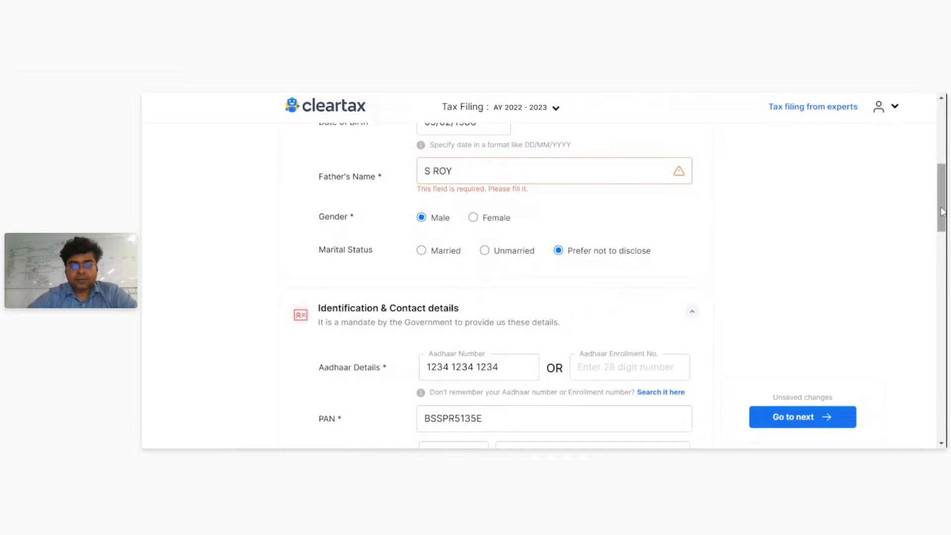
Review the identification, address and bank details, then save personal info and continue.
drag(942, 212, 934, 313)
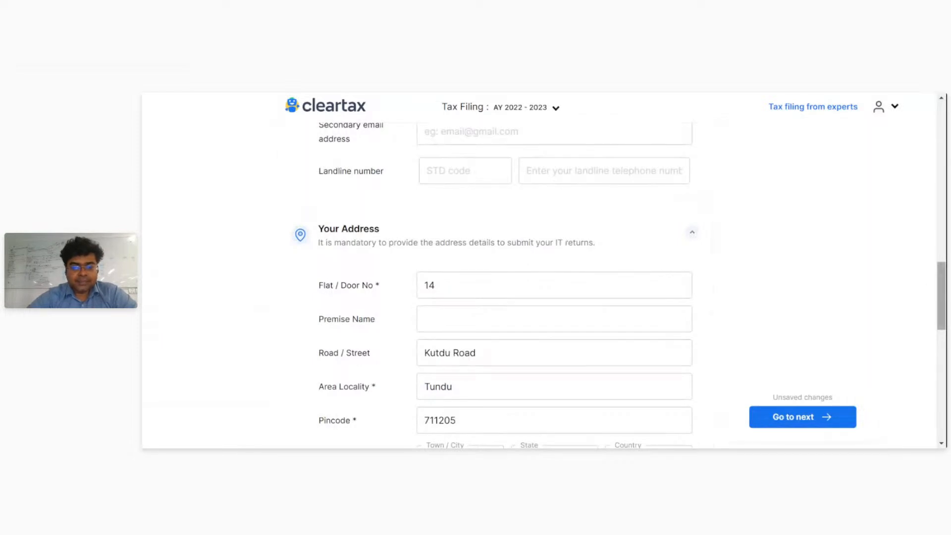
drag(943, 283, 944, 366)
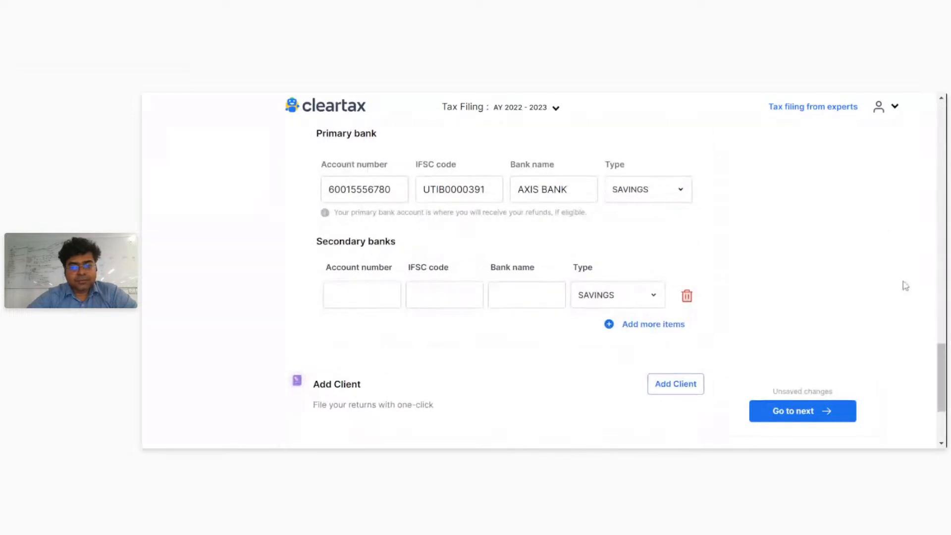
drag(943, 362, 944, 375)
click(816, 344)
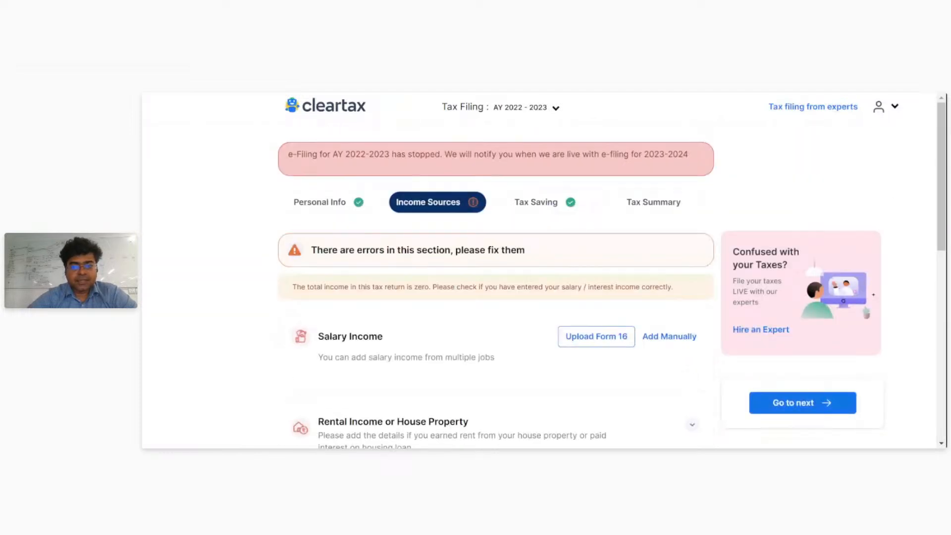
Upload the chosen Form-16 PDF as the salary income source.
drag(942, 194, 942, 214)
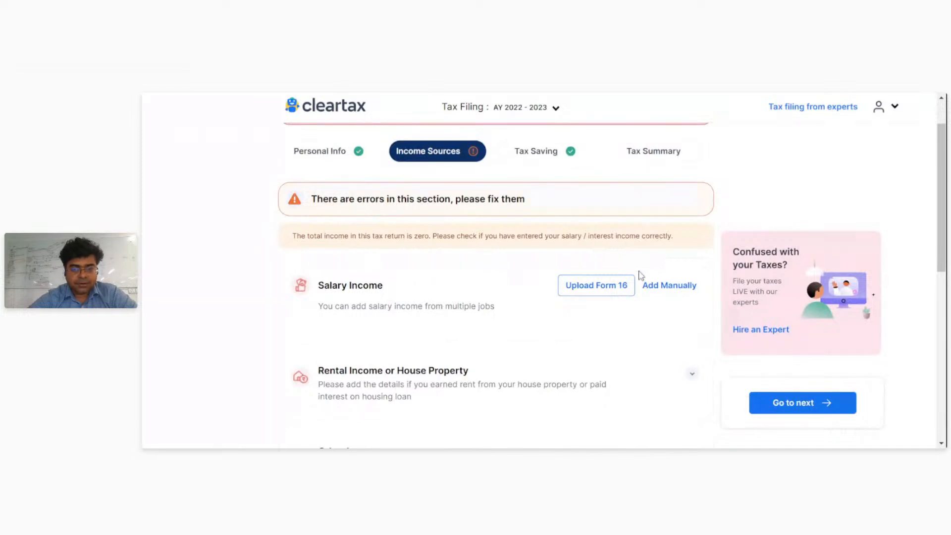
click(625, 288)
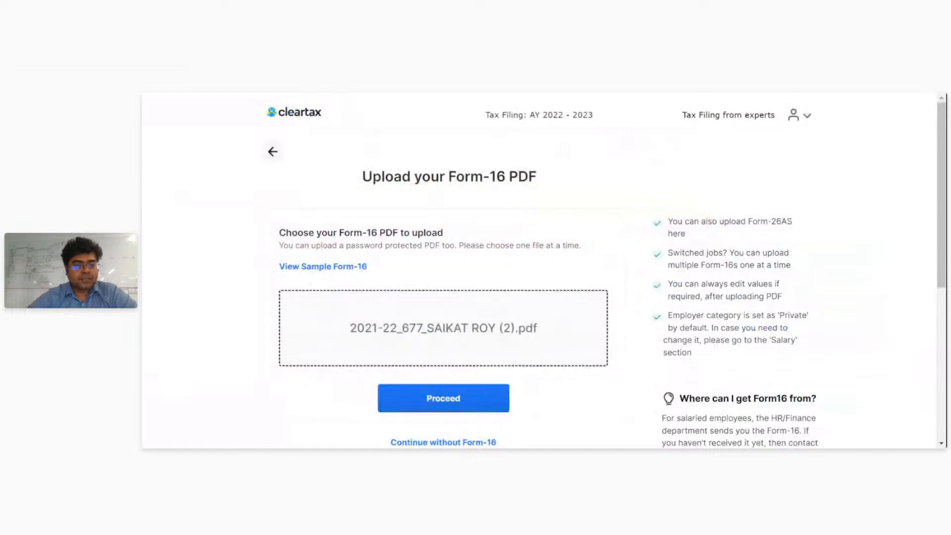
click(430, 400)
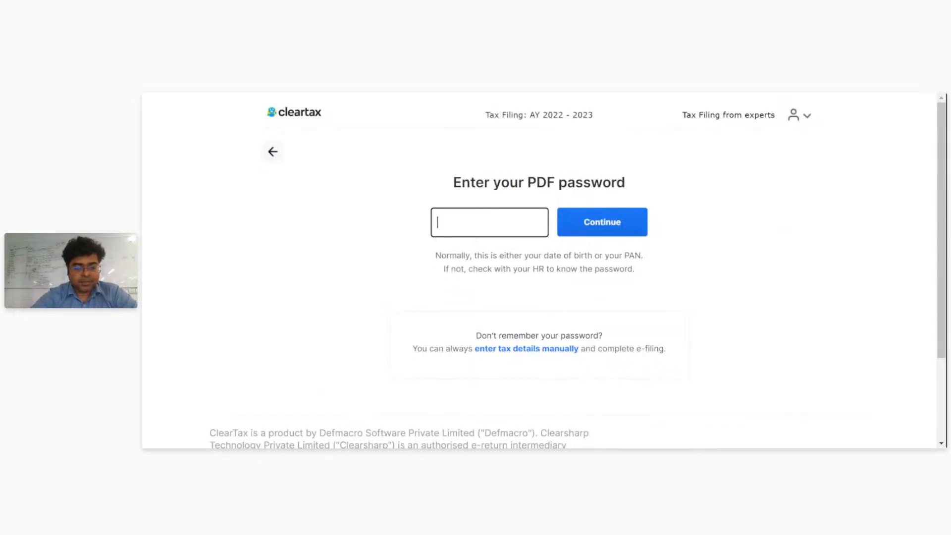
Enter the Form-16 PDF password, retyping it after mistakes, and submit it.
text(••••)
key(BackSpace)
key(BackSpace)
key(BackSpace)
key(BackSpace)
text(•••••••)
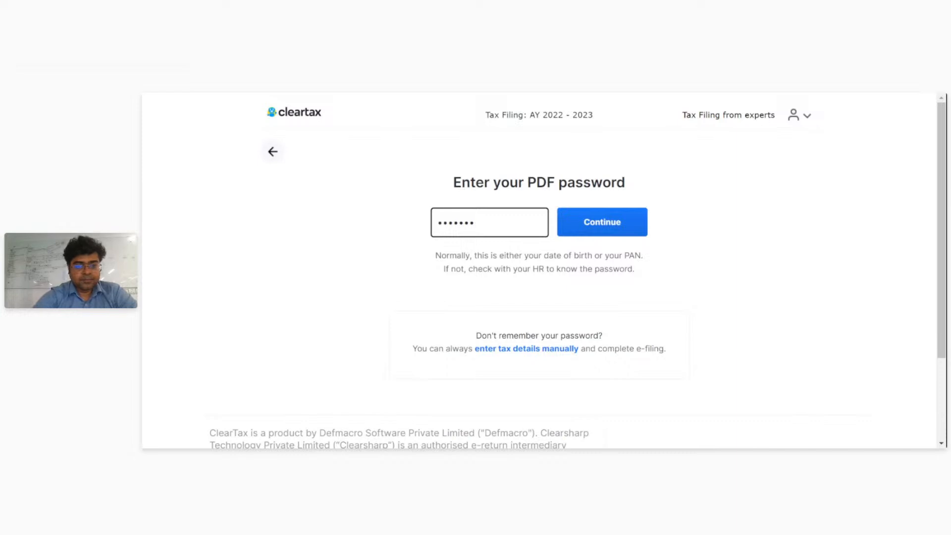
key(BackSpace)
key(BackSpace)
key(BackSpace)
key(BackSpace)
key(BackSpace)
key(BackSpace)
key(BackSpace)
text(••••••••)
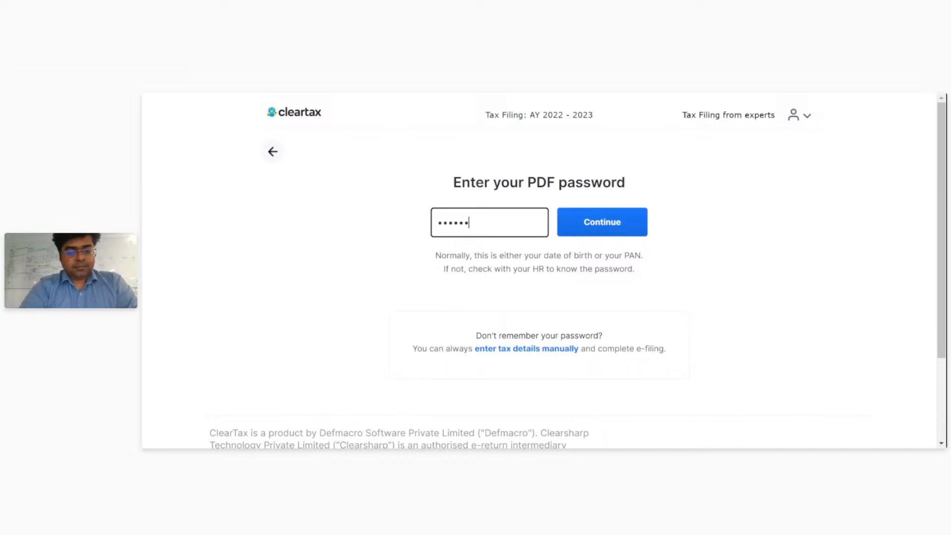
text(•••••)
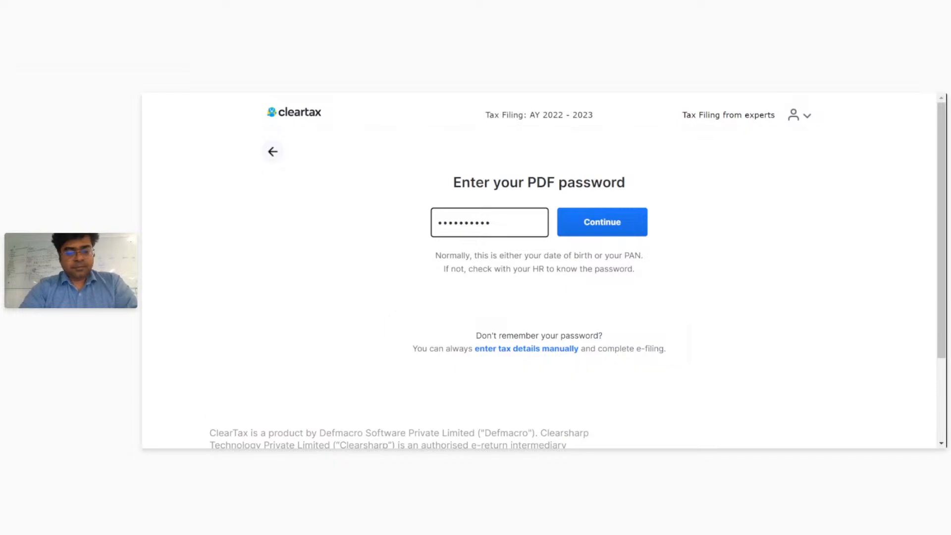
text(•••••)
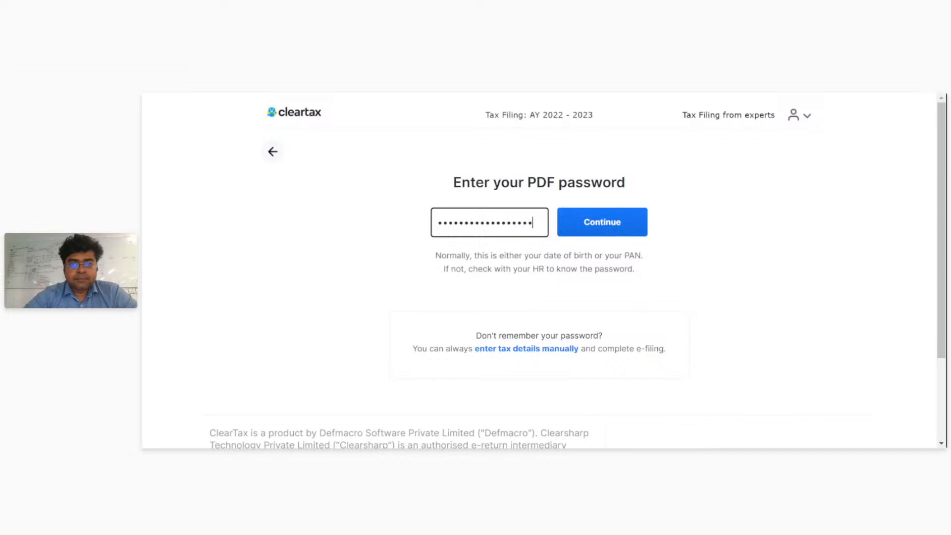
key(Return)
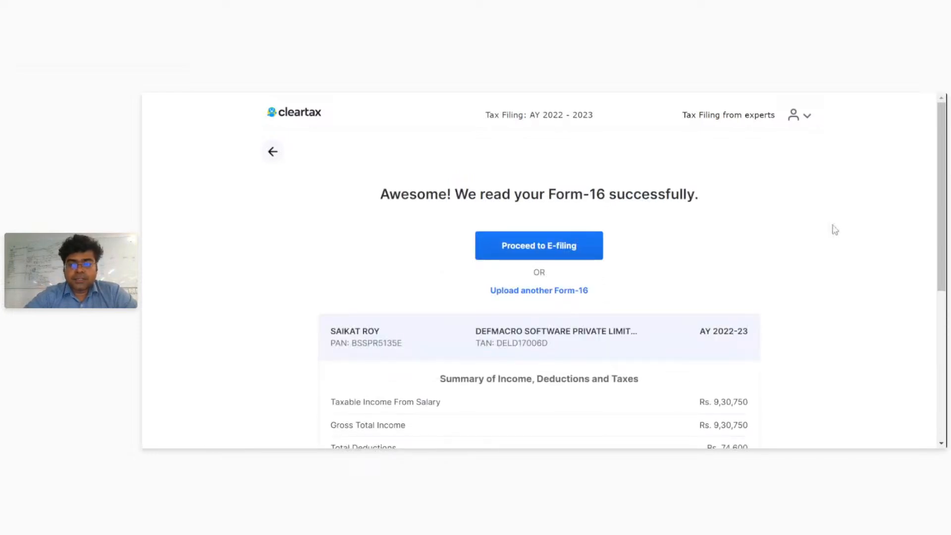
Choose Aadhaar-registered mobile for the e-filing OTP, request it, then skip verification.
drag(940, 144, 938, 238)
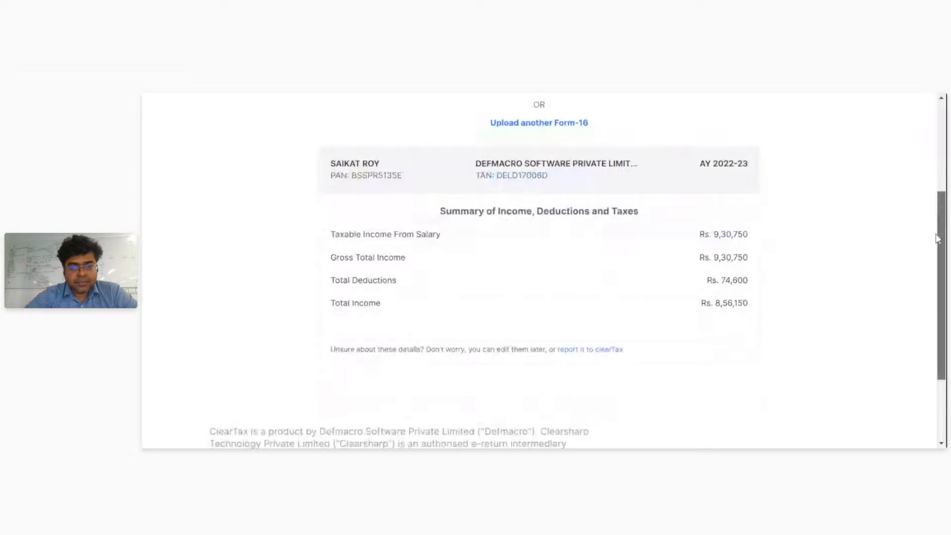
scroll(928, 221, up, 2)
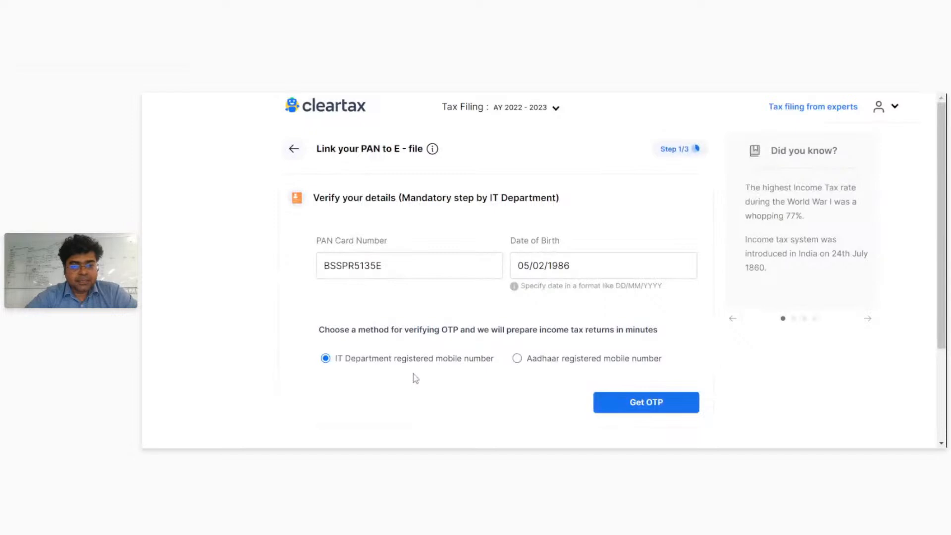
click(517, 360)
click(668, 411)
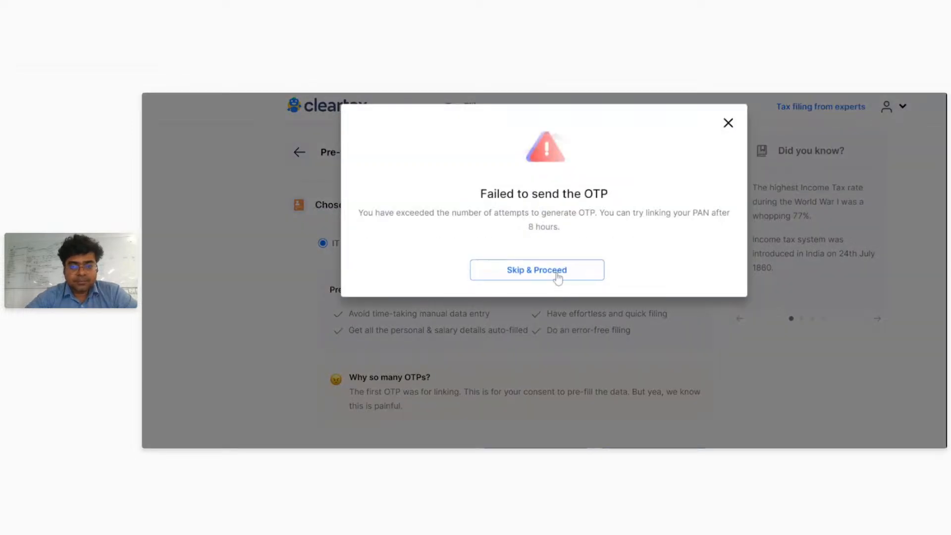
click(558, 279)
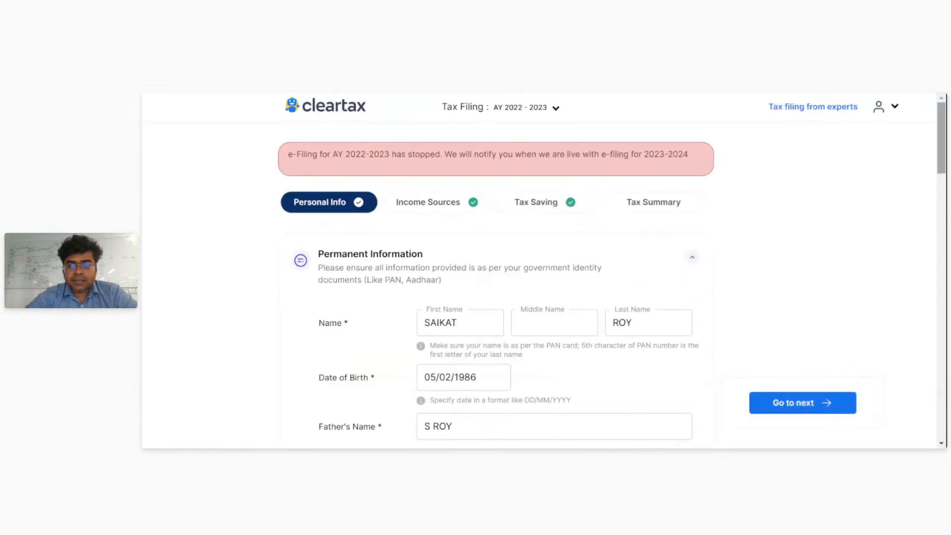
Advance to Income Sources and review the employer's ₹9,30,750 salary entry before continuing.
scroll(918, 318, down, 15)
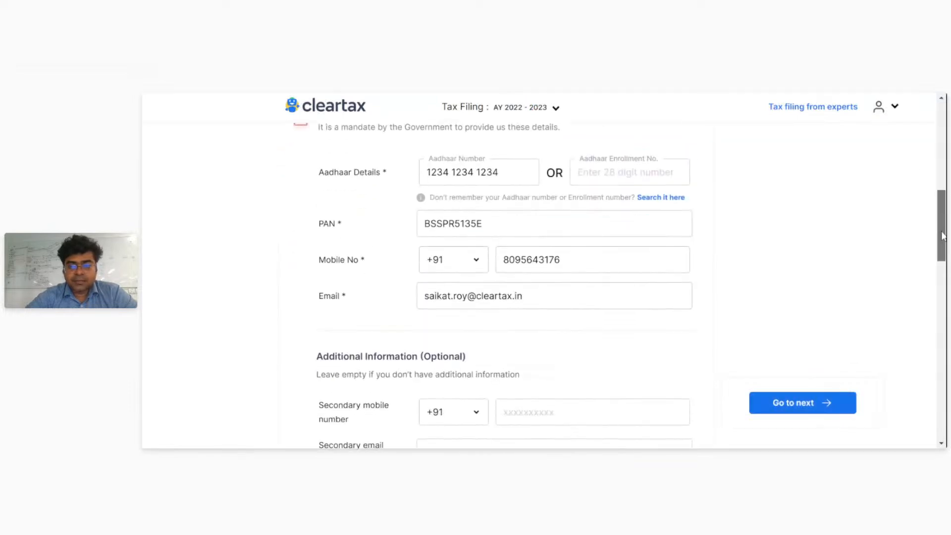
click(822, 402)
scroll(943, 211, down, 1)
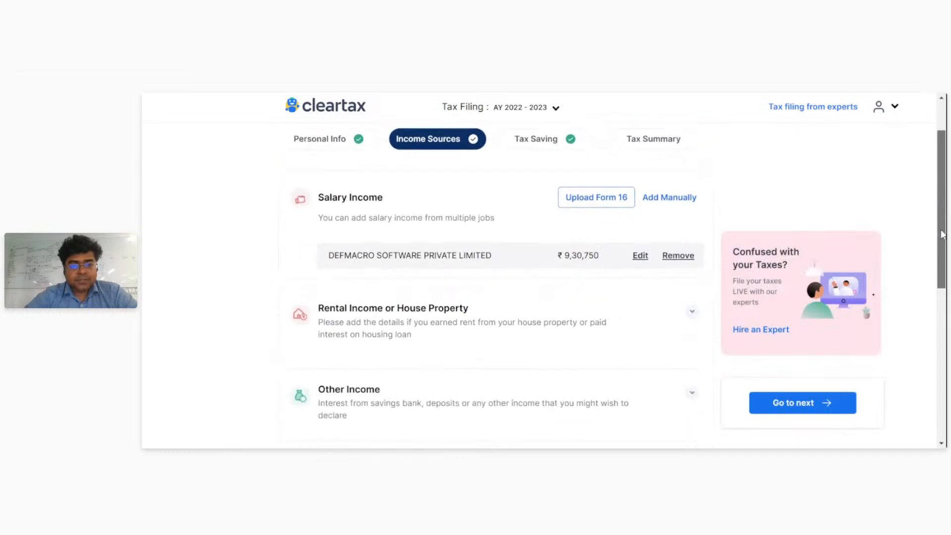
click(641, 258)
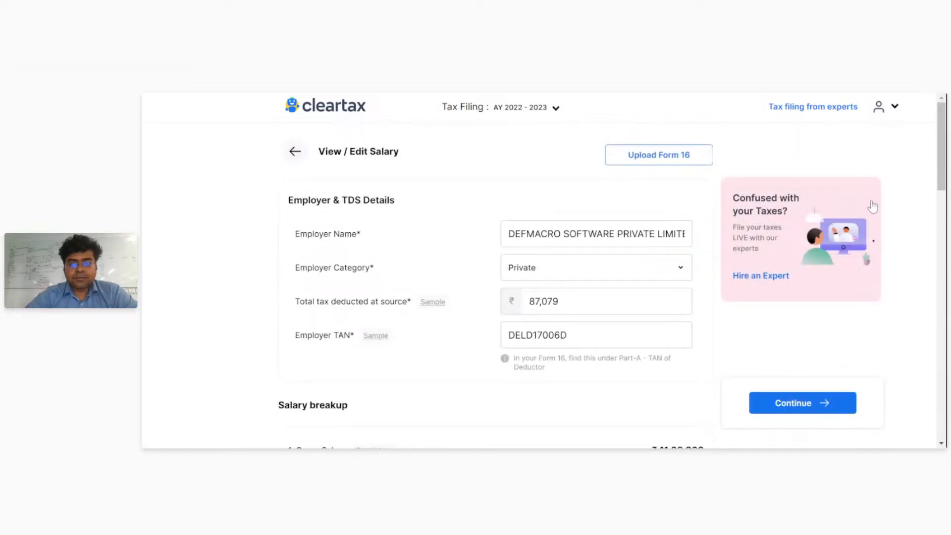
drag(943, 147, 933, 378)
click(830, 357)
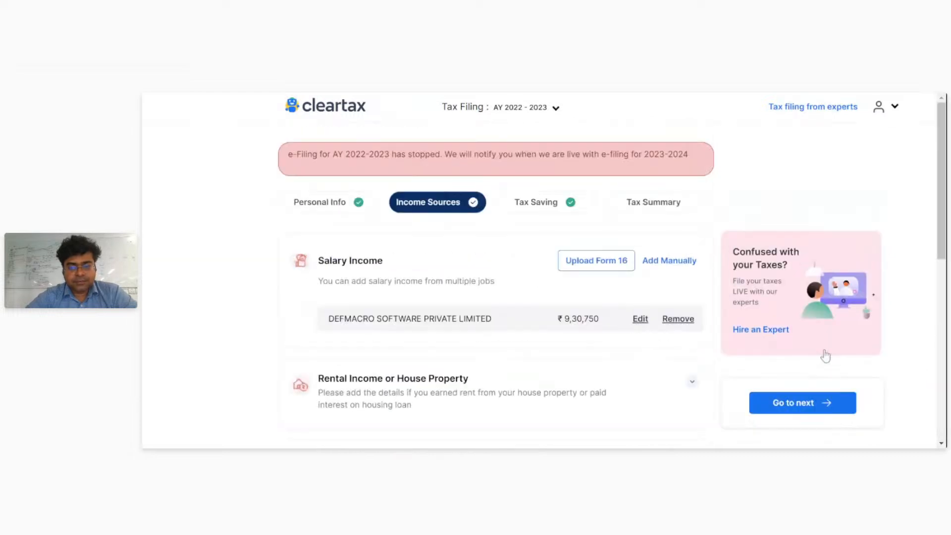
drag(941, 183, 942, 246)
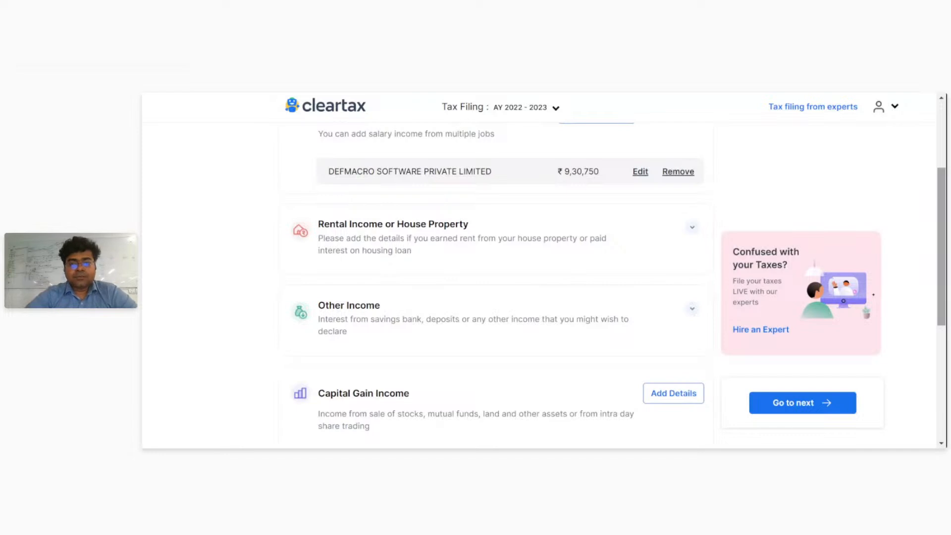
Reopen the employer's salary details and scroll to the ₹1,20,650 section 10 exempt allowances.
click(641, 172)
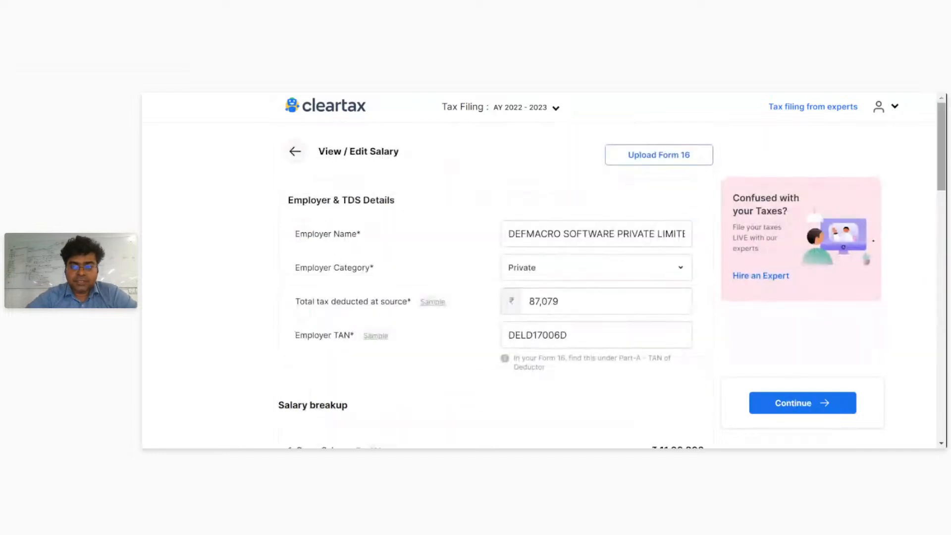
drag(942, 150, 943, 286)
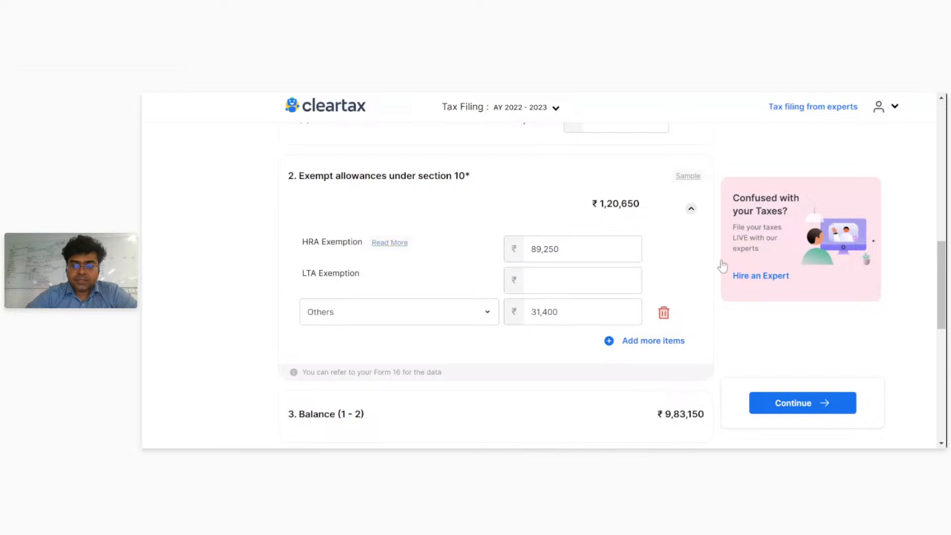
drag(942, 268, 943, 291)
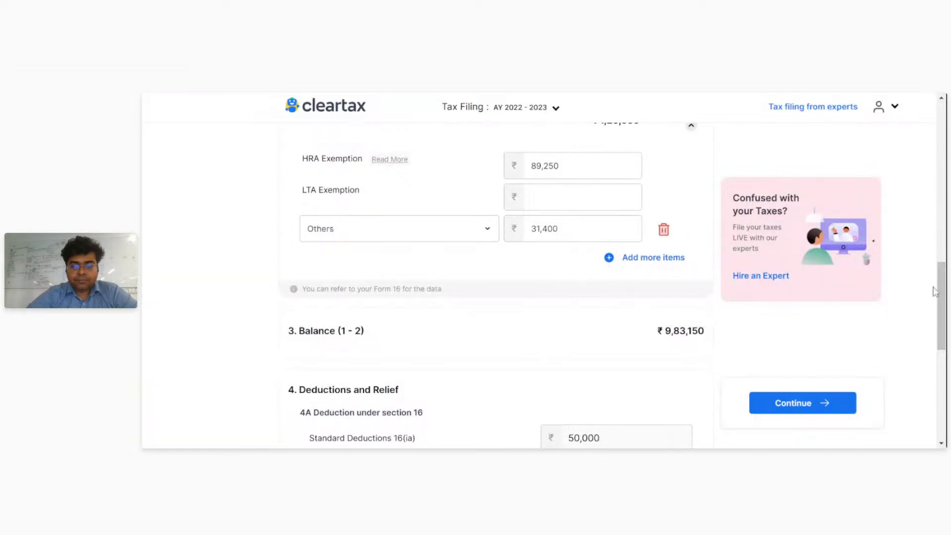
drag(942, 296, 942, 358)
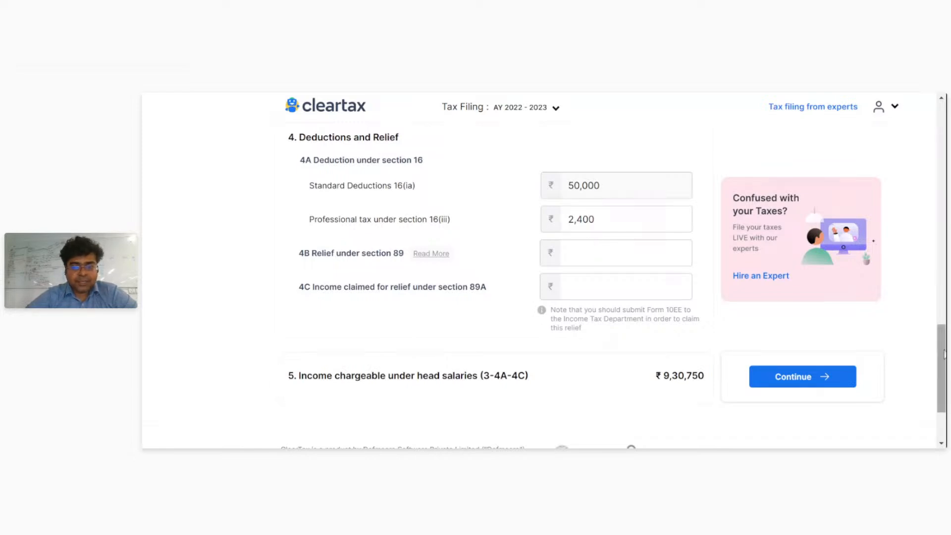
scroll(939, 347, down, 1)
Return to Income Sources and expand Rental Income or House Property to reveal its property types.
click(782, 300)
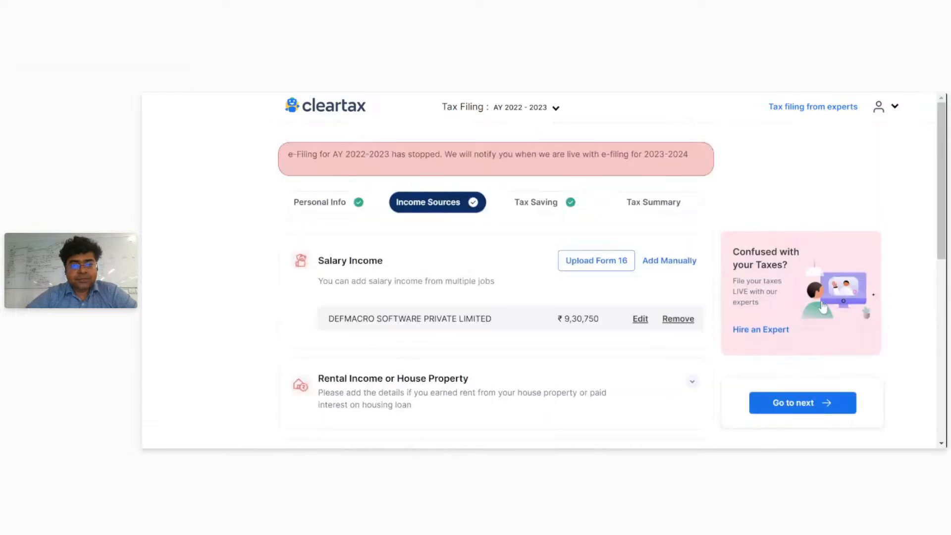
scroll(944, 200, down, 1)
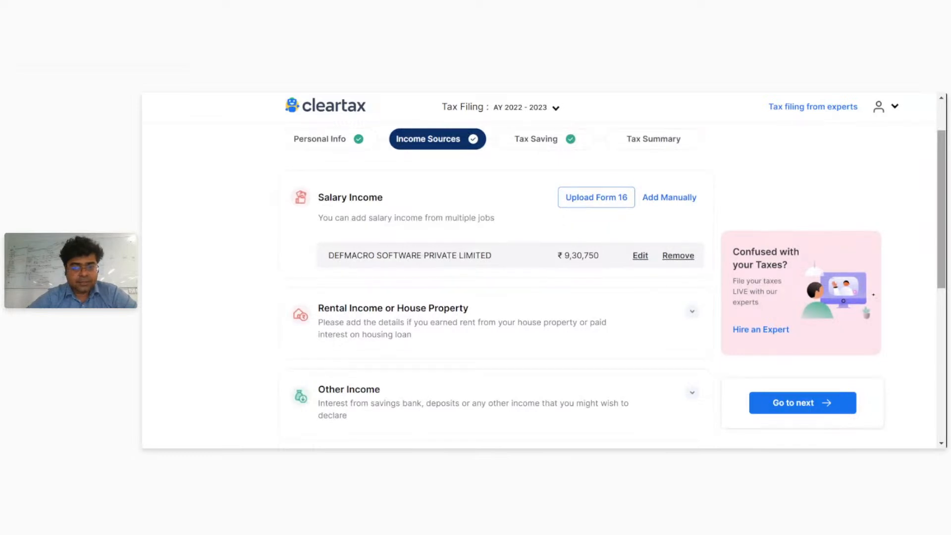
scroll(944, 203, down, 1)
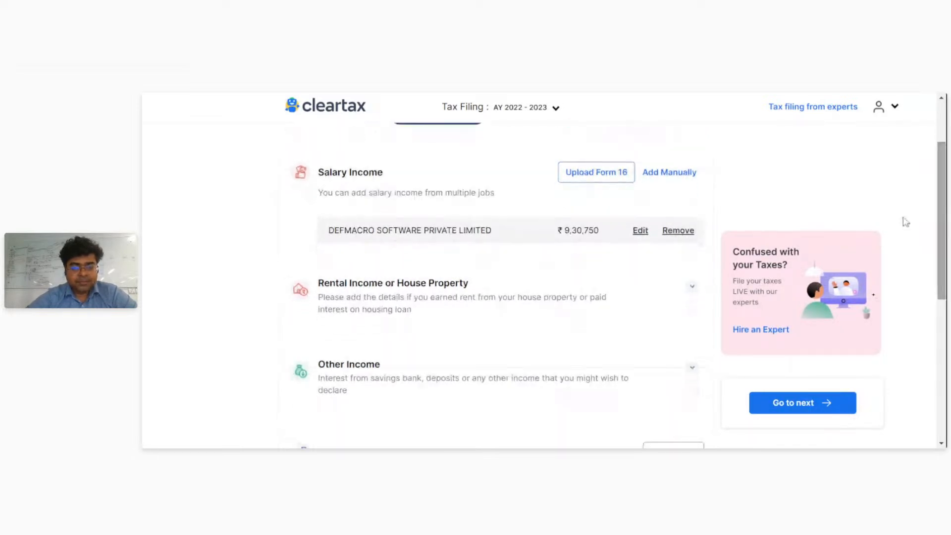
click(692, 288)
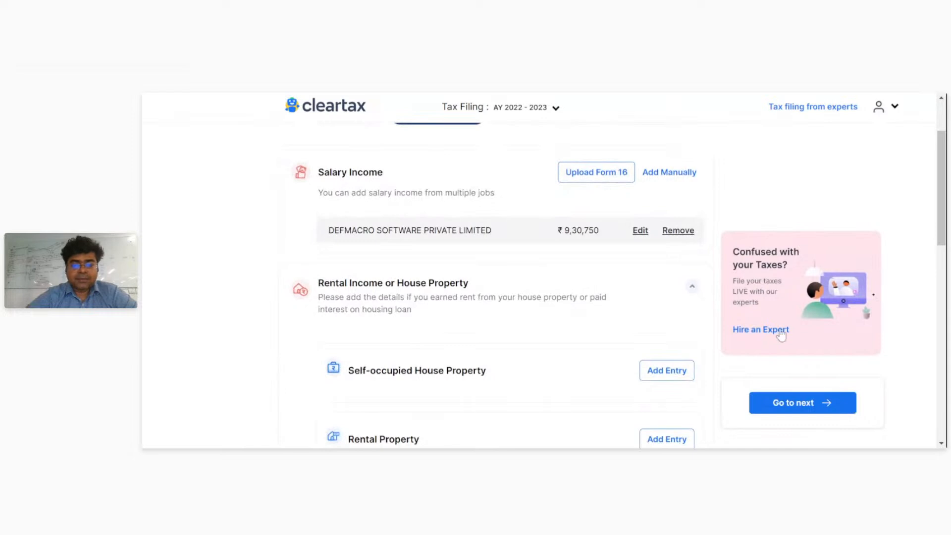
drag(943, 225, 944, 249)
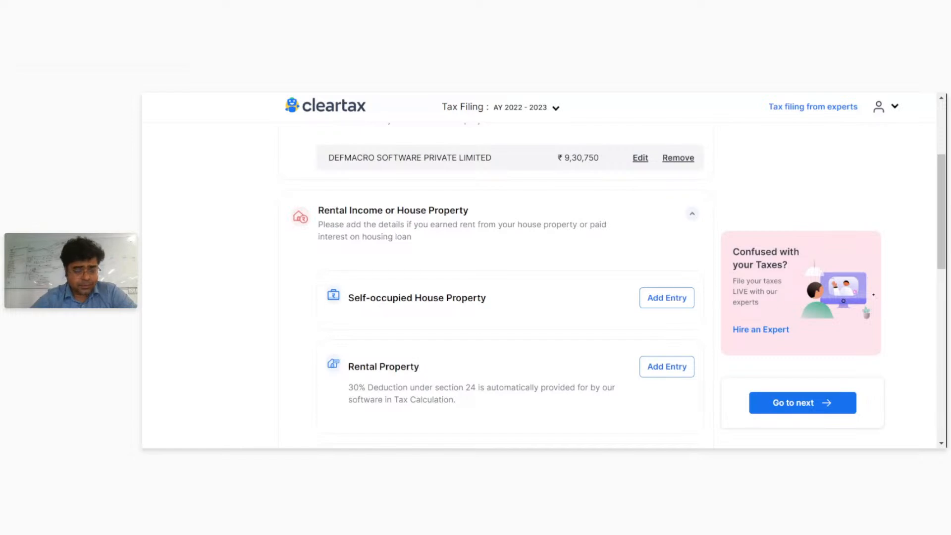
Add a self-occupied house property entry with 1,00,000 as housing loan interest paid.
click(660, 303)
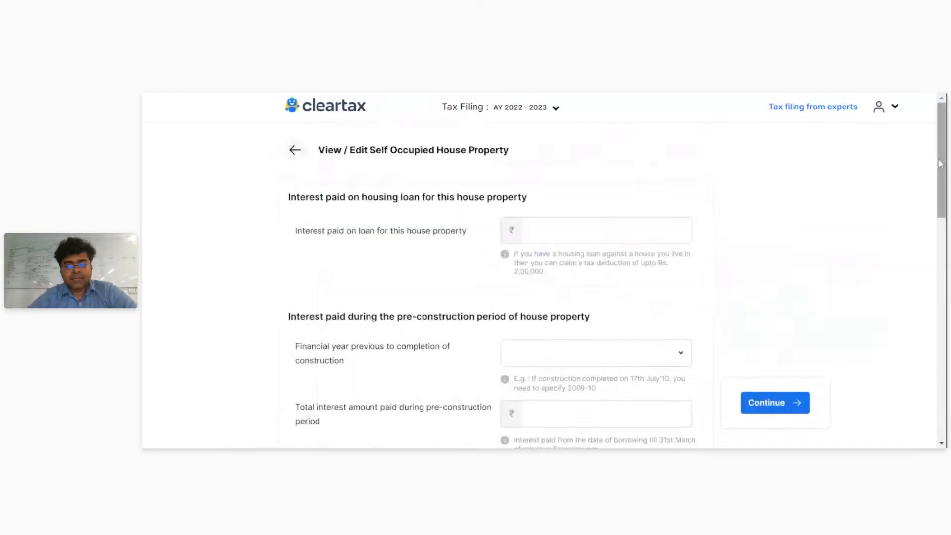
drag(940, 165, 940, 182)
click(594, 179)
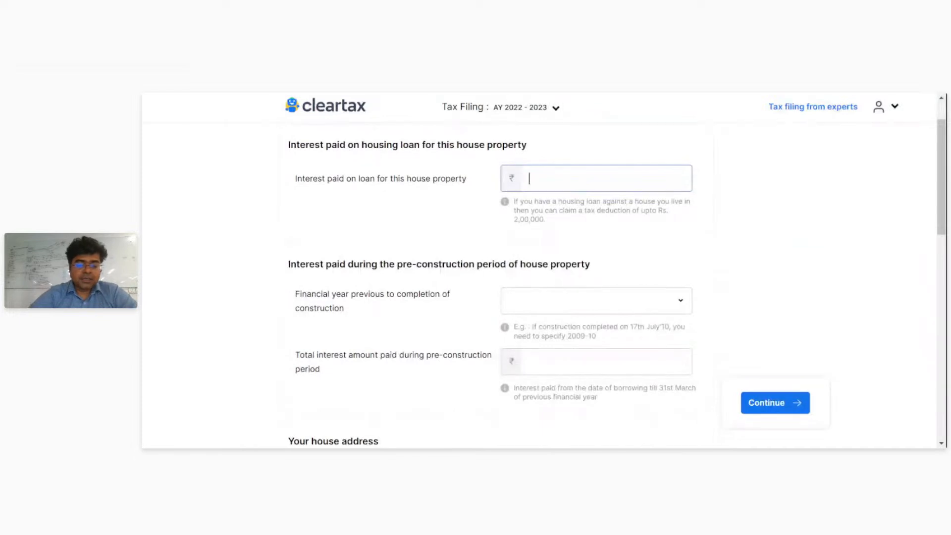
text(1,00,000)
click(730, 204)
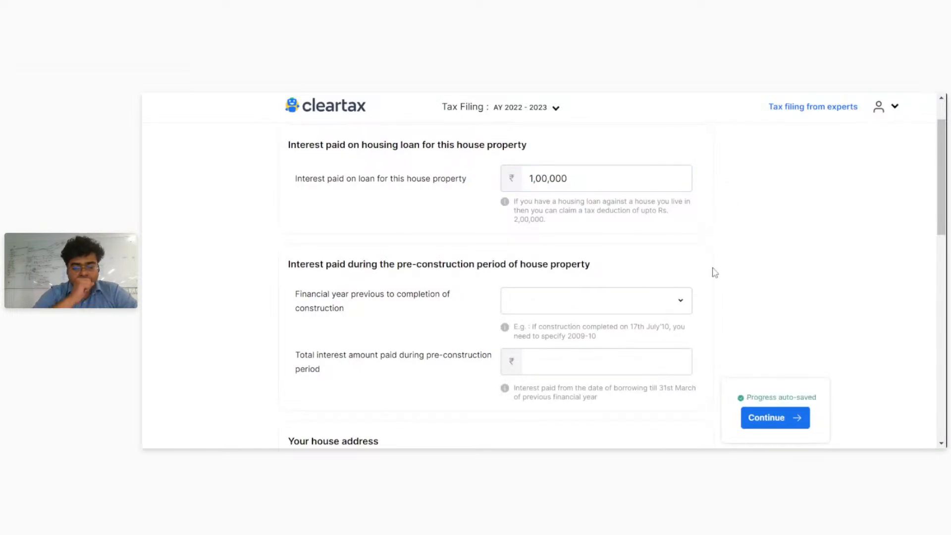
drag(941, 212, 944, 244)
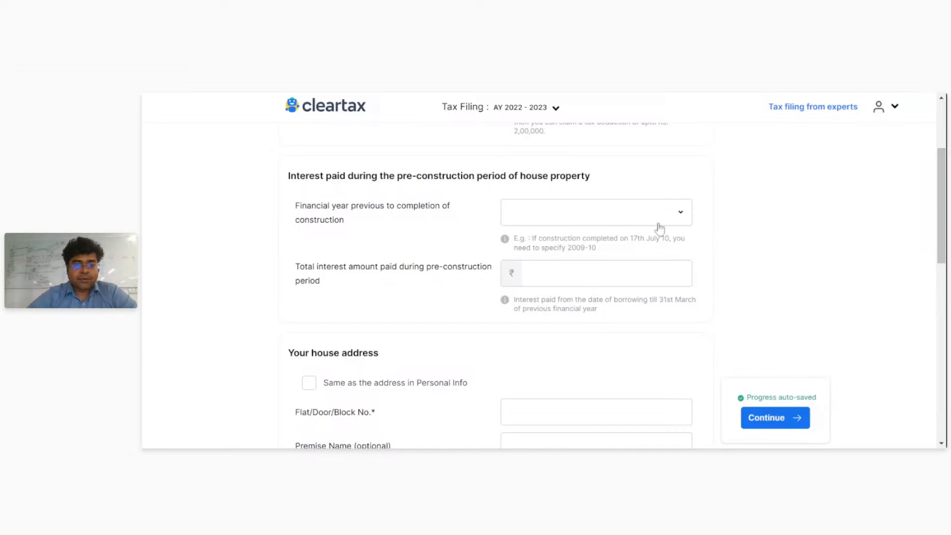
Enter pre-construction interest of 2,00,000 for financial year 2020 - 2021.
click(683, 215)
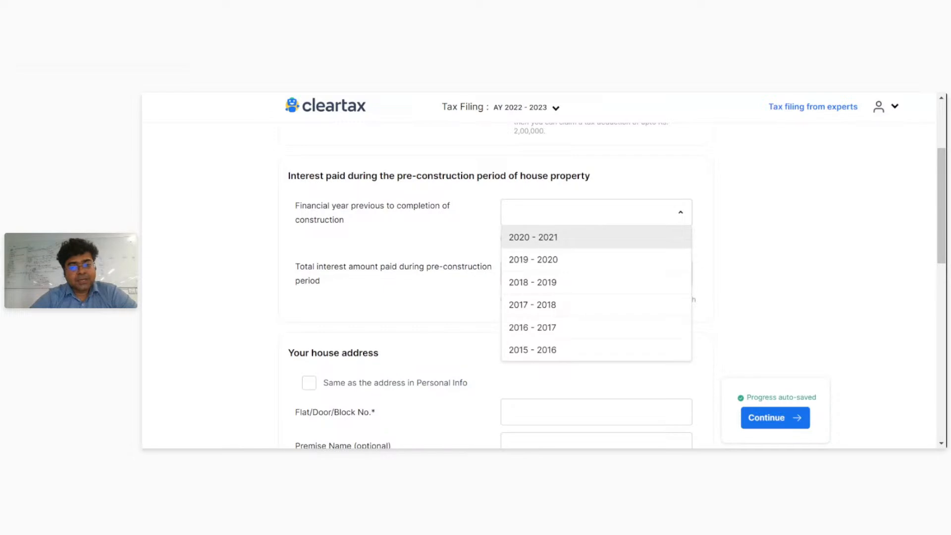
click(649, 237)
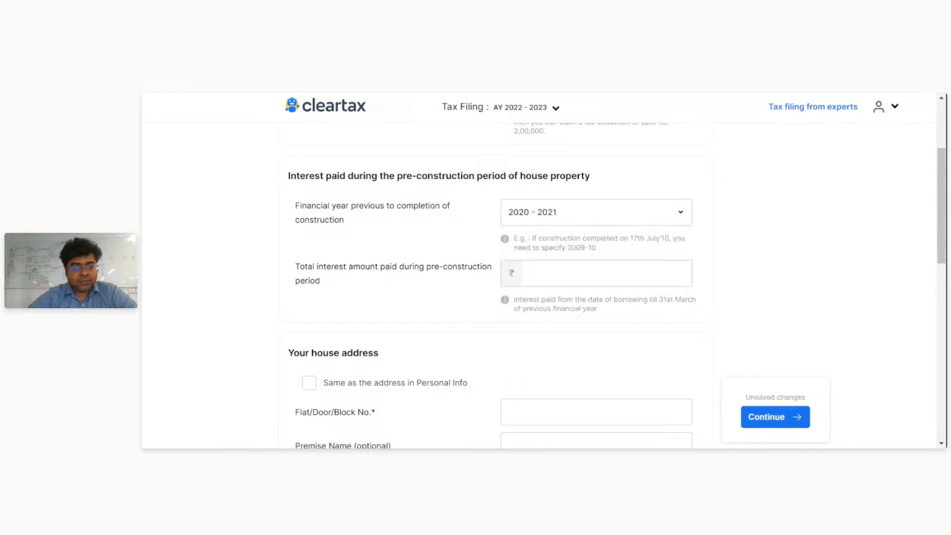
key(Tab)
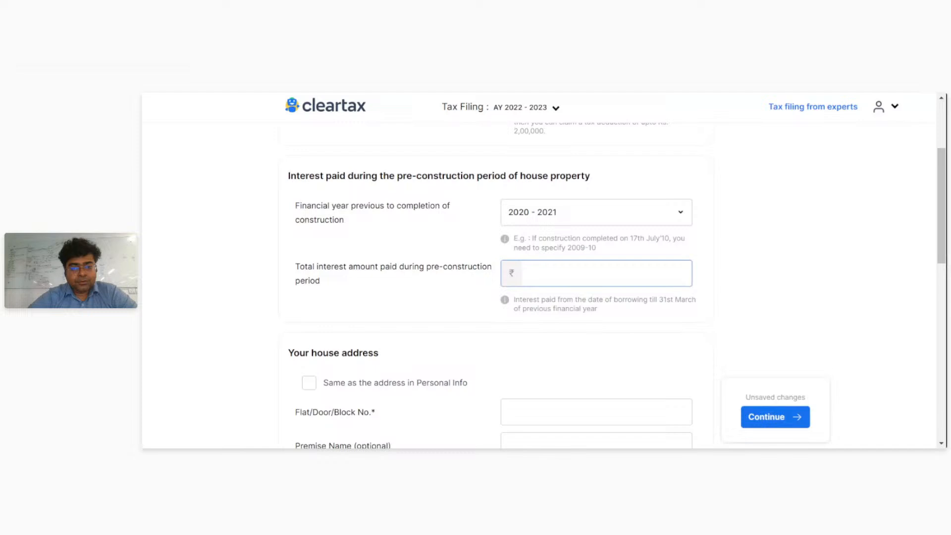
text(2,)
text(00,)
text(000)
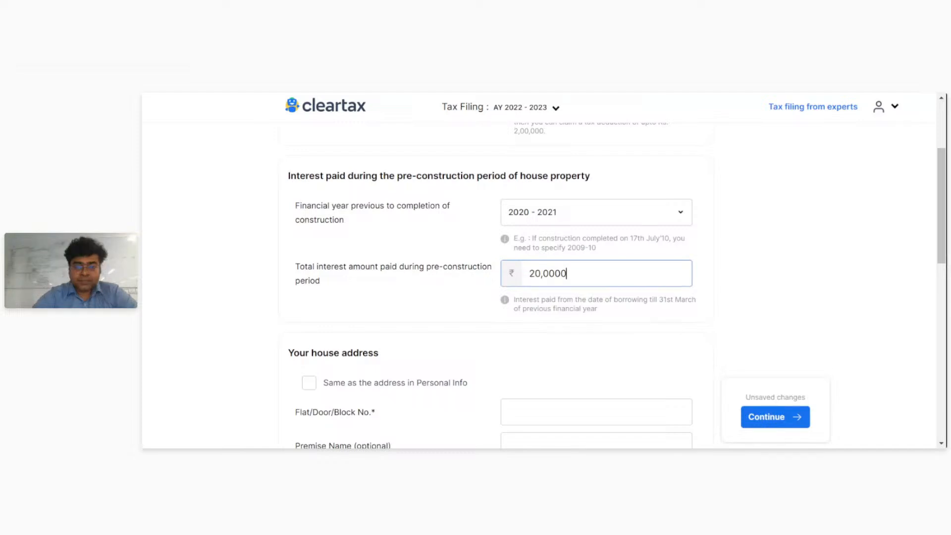
click(823, 261)
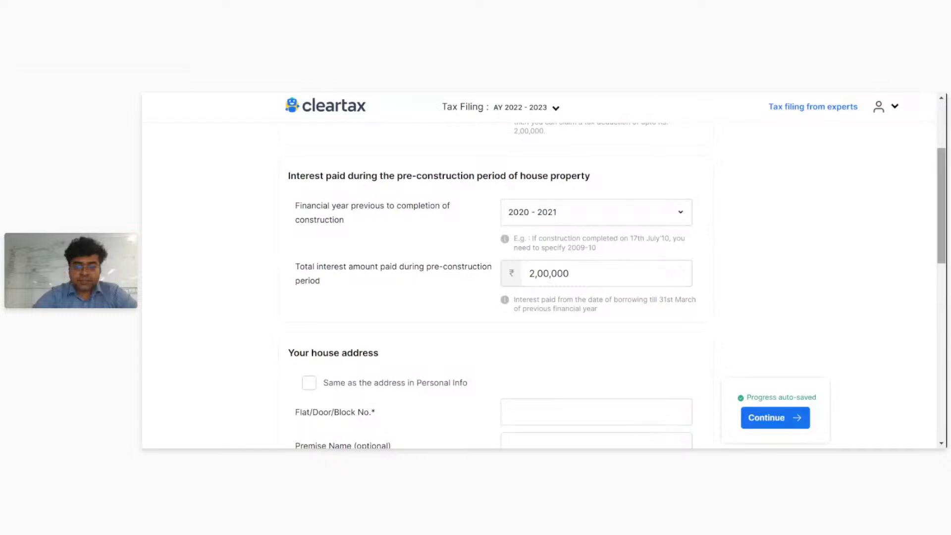
scroll(495, 282, down, 2)
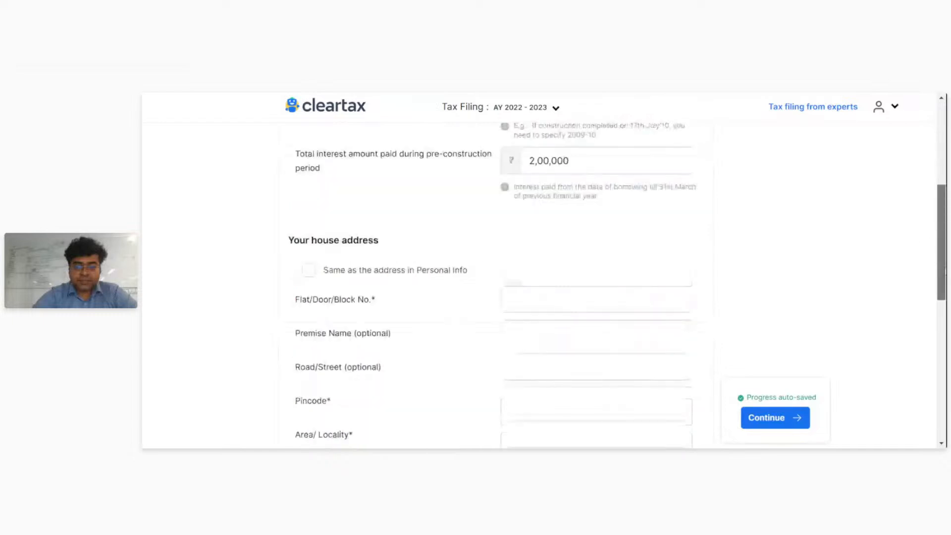
scroll(496, 283, down, 1)
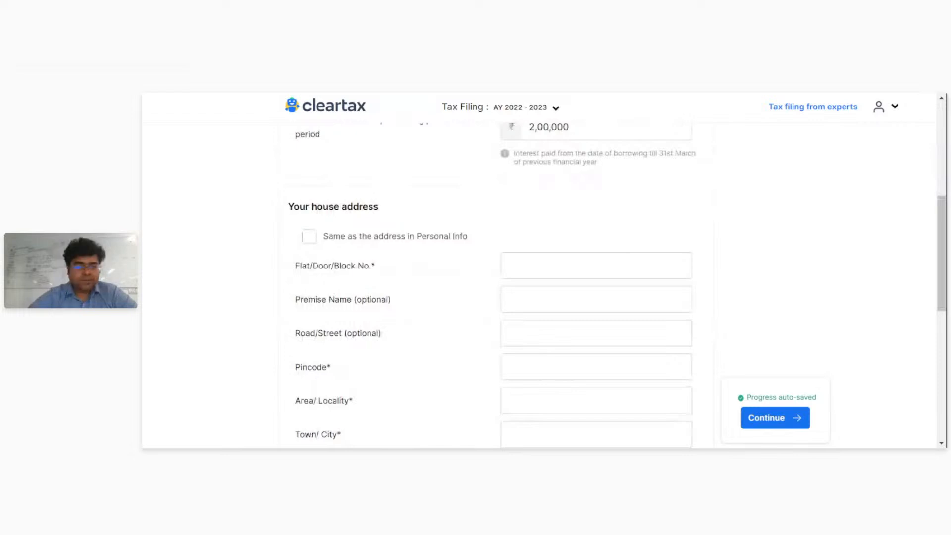
Mark the house address as 'Same as the address in Personal Info'.
click(309, 236)
drag(940, 261, 933, 271)
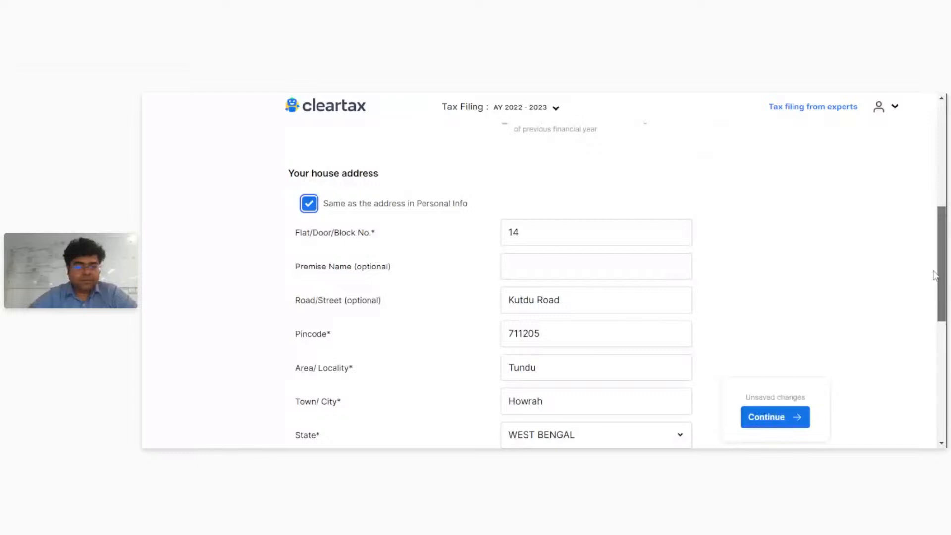
scroll(935, 276, down, 6)
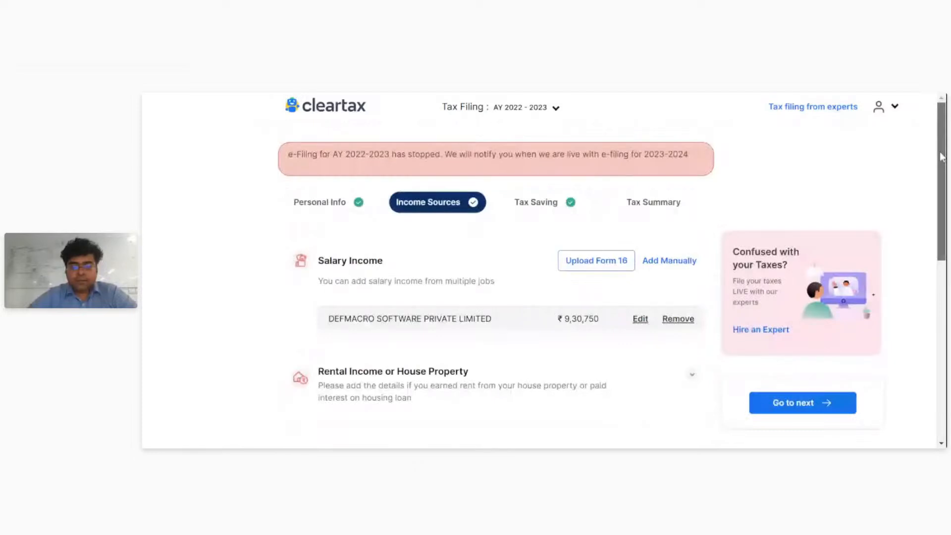
drag(942, 156, 943, 202)
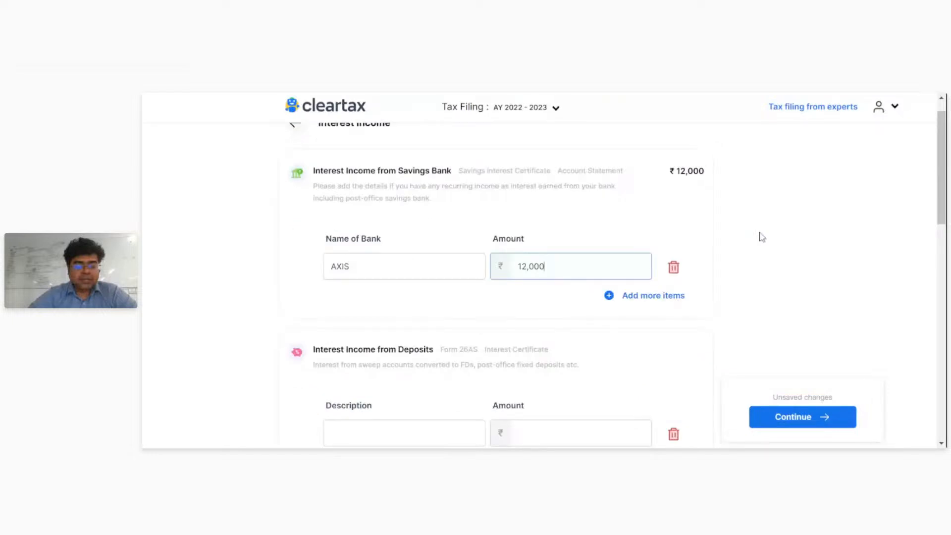
Scroll down the Income Sources page toward Other Income.
scroll(762, 236, down, 3)
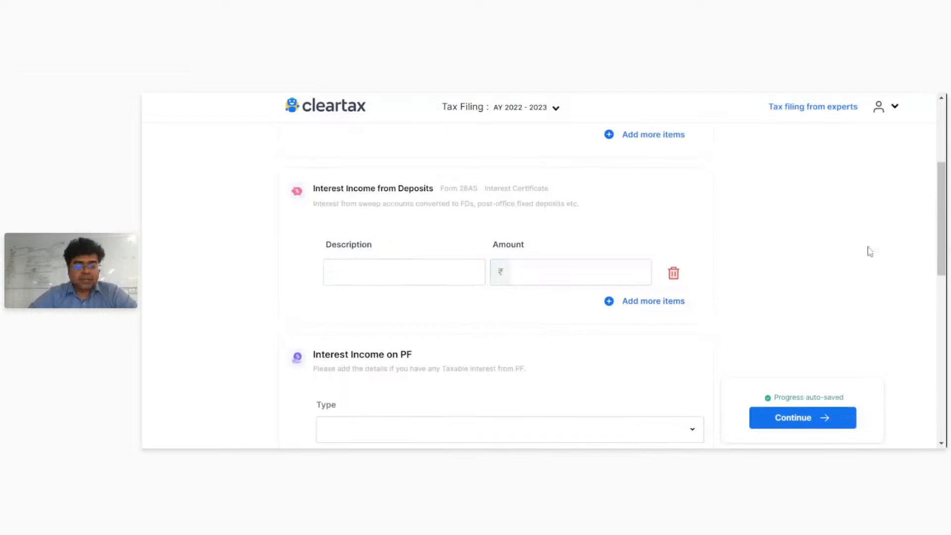
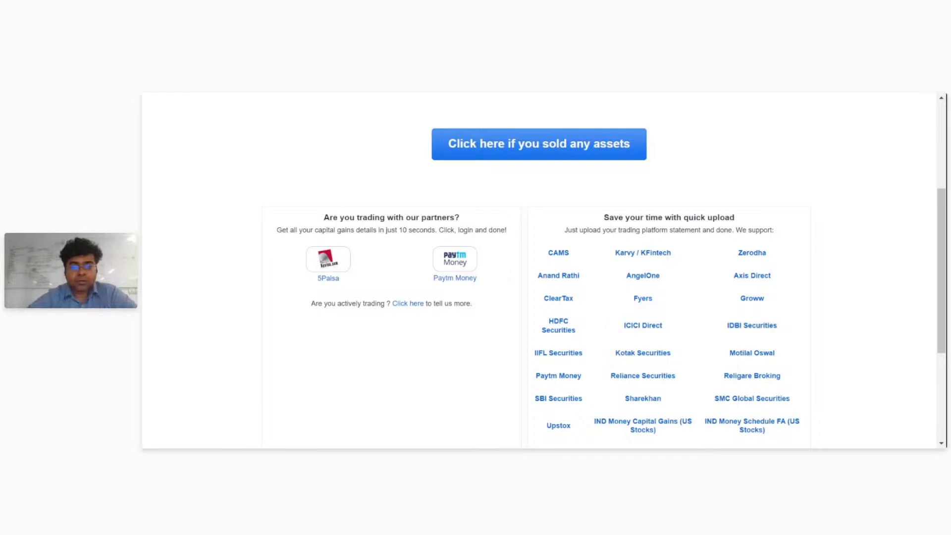
scroll(847, 134, down, 2)
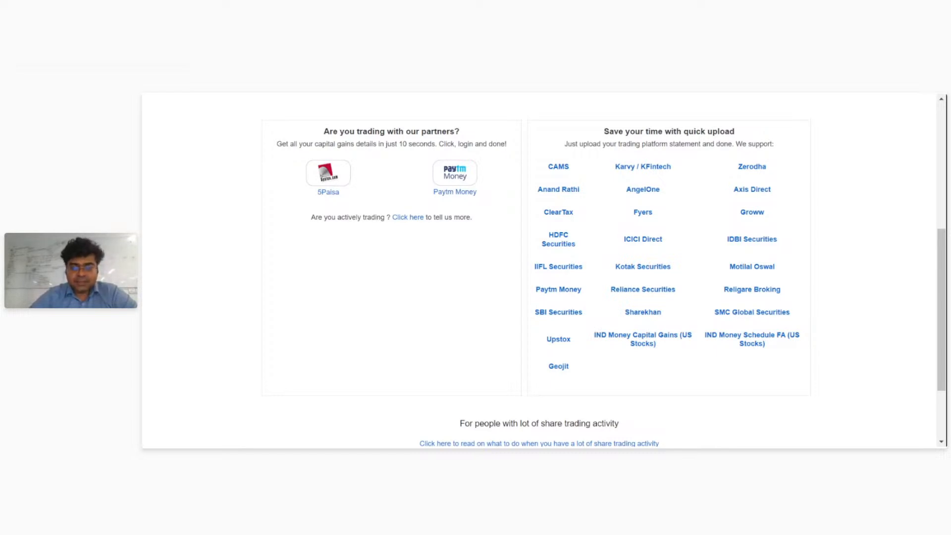
click(666, 175)
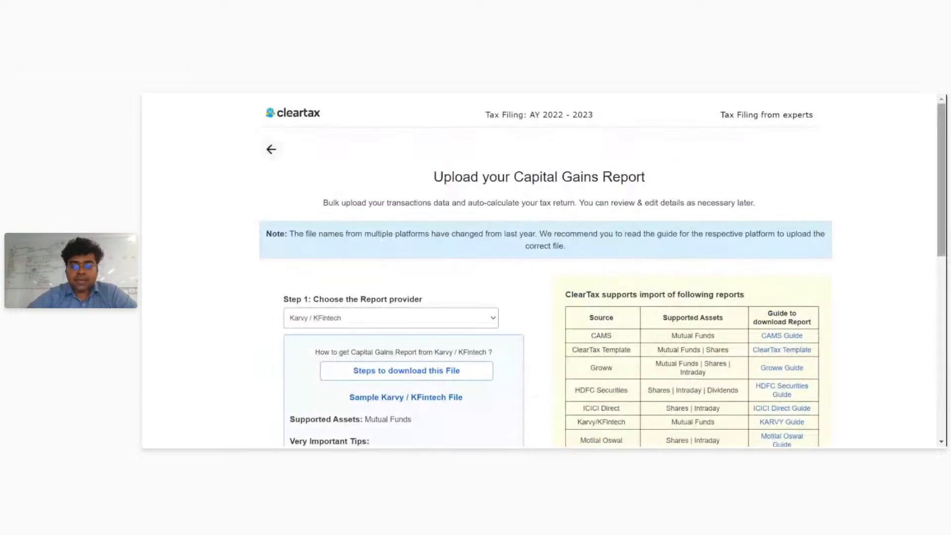
scroll(545, 270, down, 2)
scroll(793, 198, down, 1)
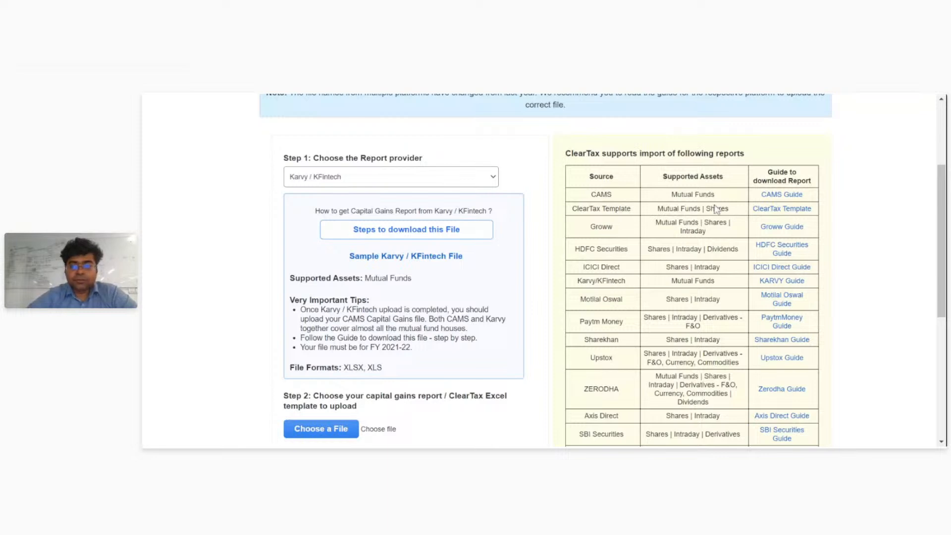
drag(942, 207, 943, 306)
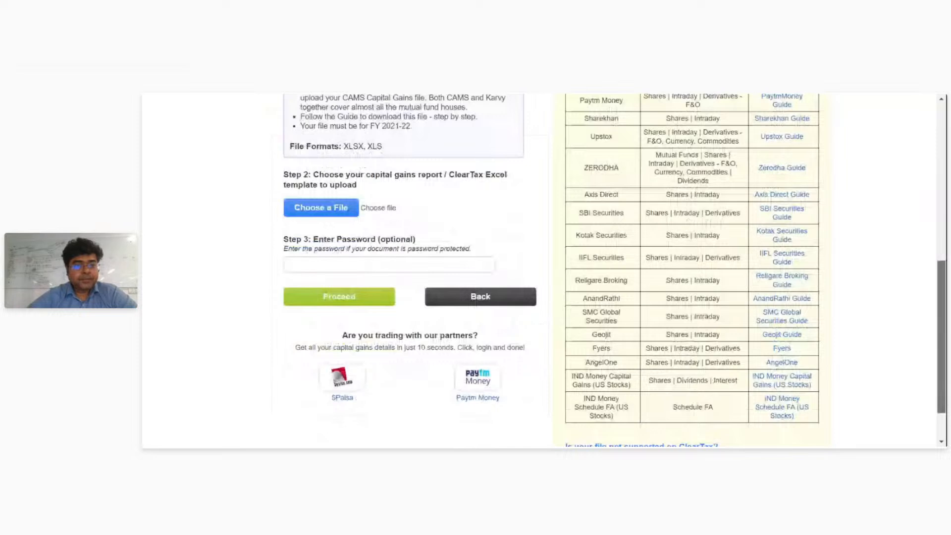
scroll(237, 126, up, 5)
scroll(183, 95, down, 5)
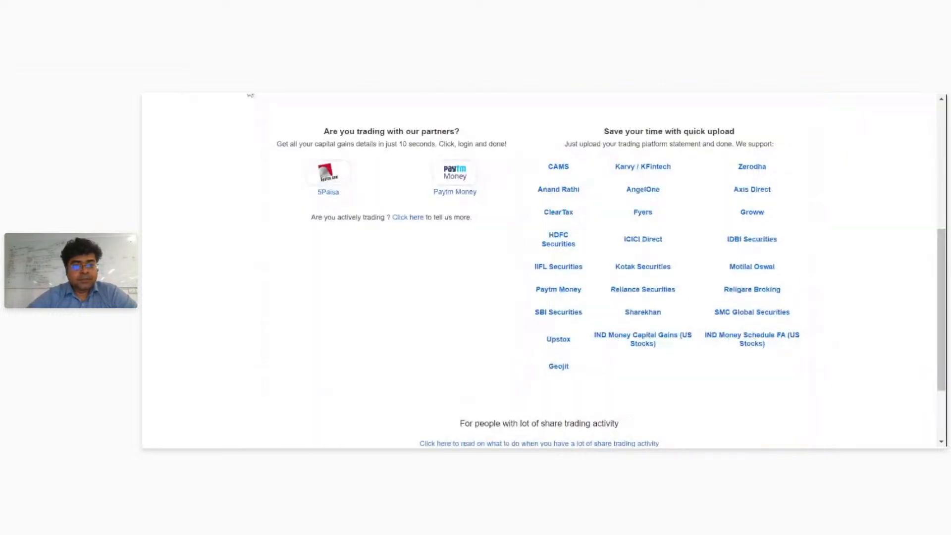
Return to Income Sources and bring up the business income types: 44AD, 44ADA and 44AE.
key(alt+Left)
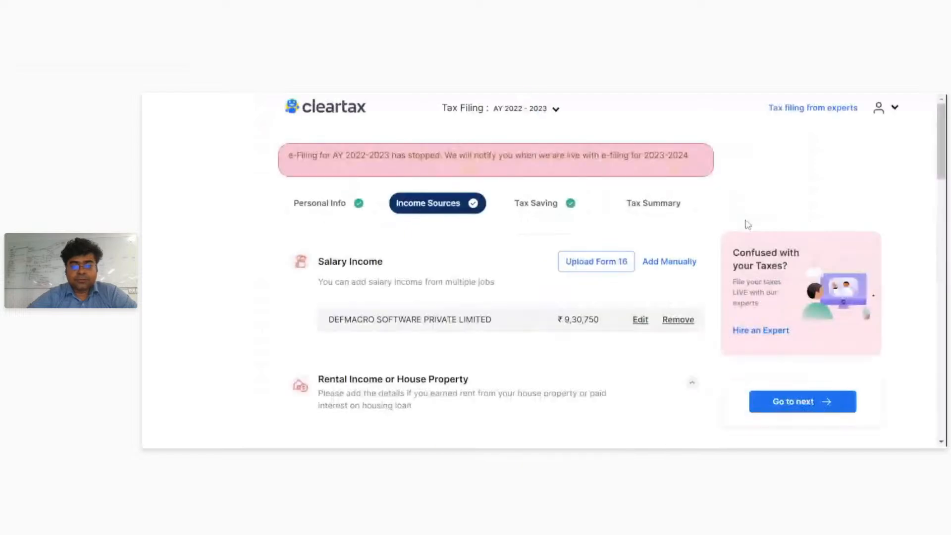
scroll(924, 165, down, 10)
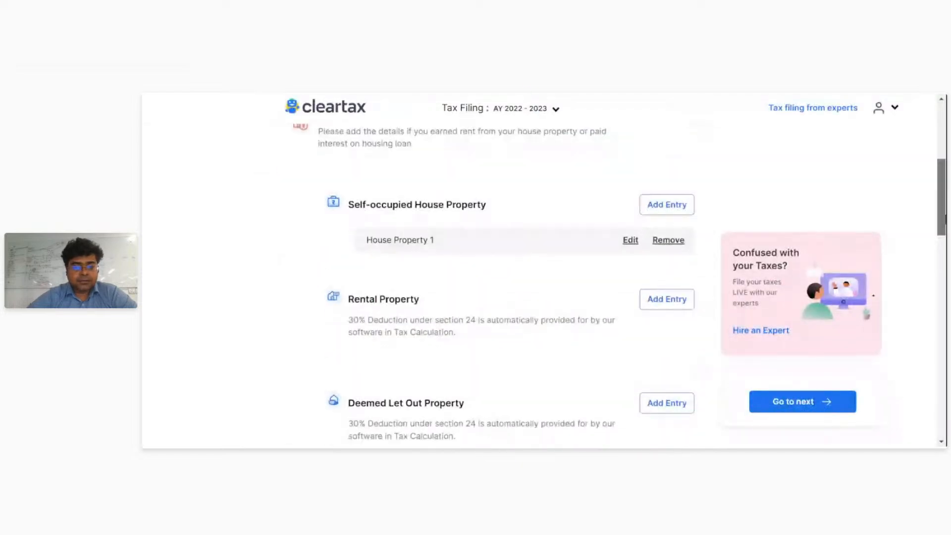
scroll(943, 407, down, 10)
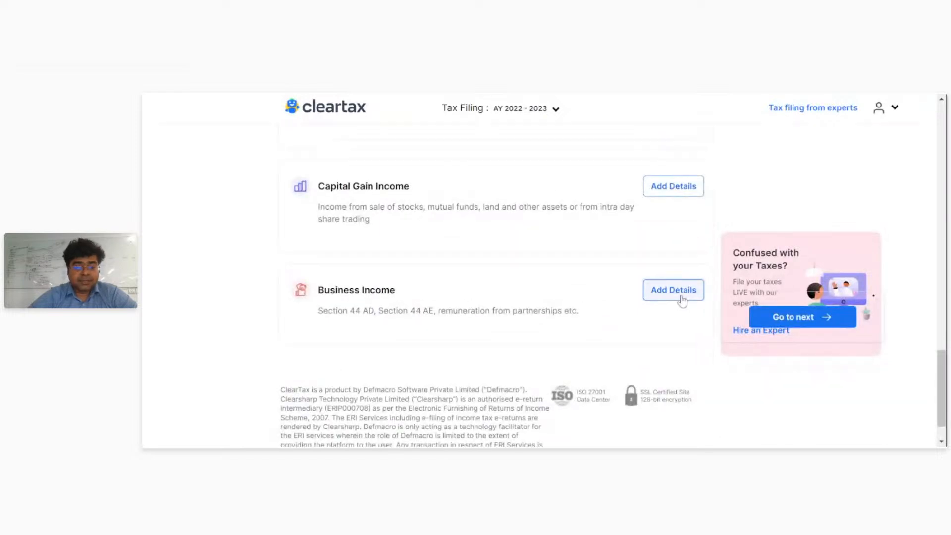
click(681, 299)
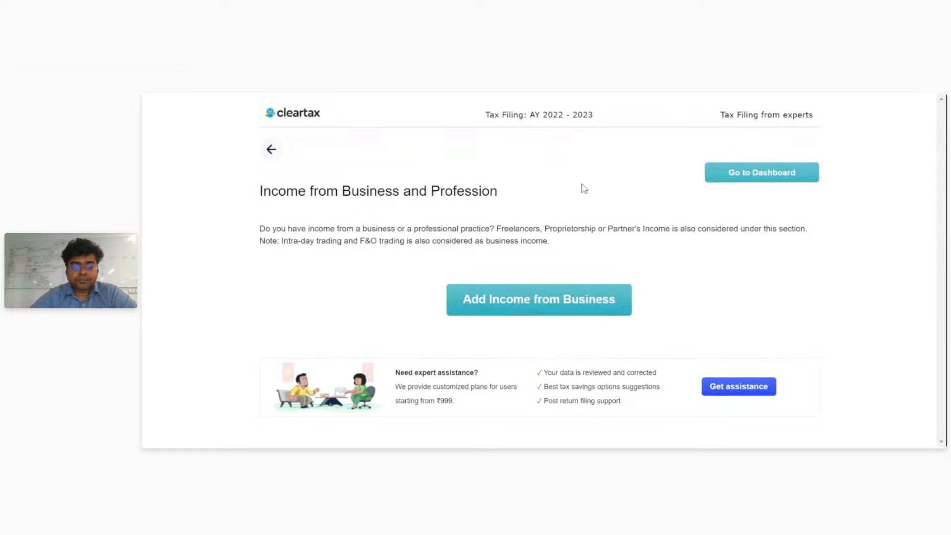
click(578, 304)
drag(941, 154, 941, 203)
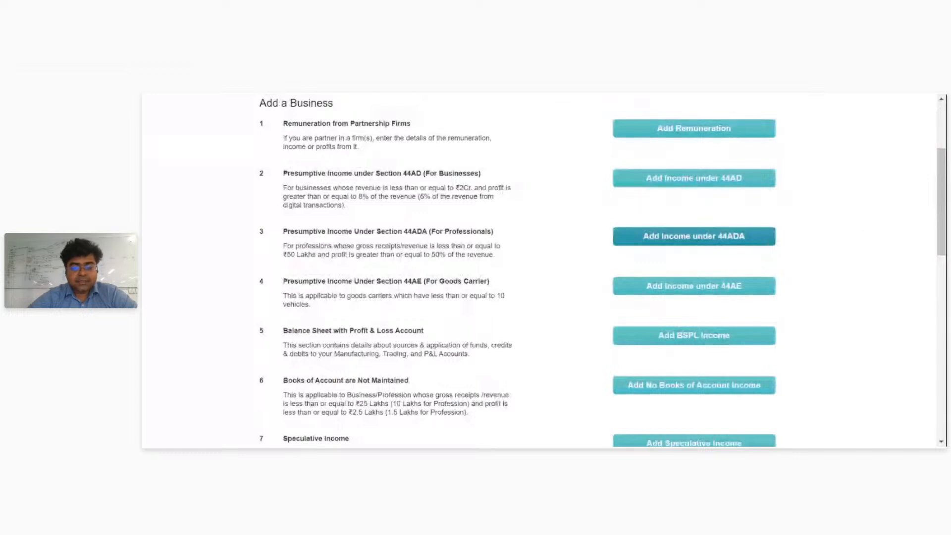
Add Section 44ADA income with business nature 14002 - Other software consultancy, found by searching 'SOFT'.
click(763, 240)
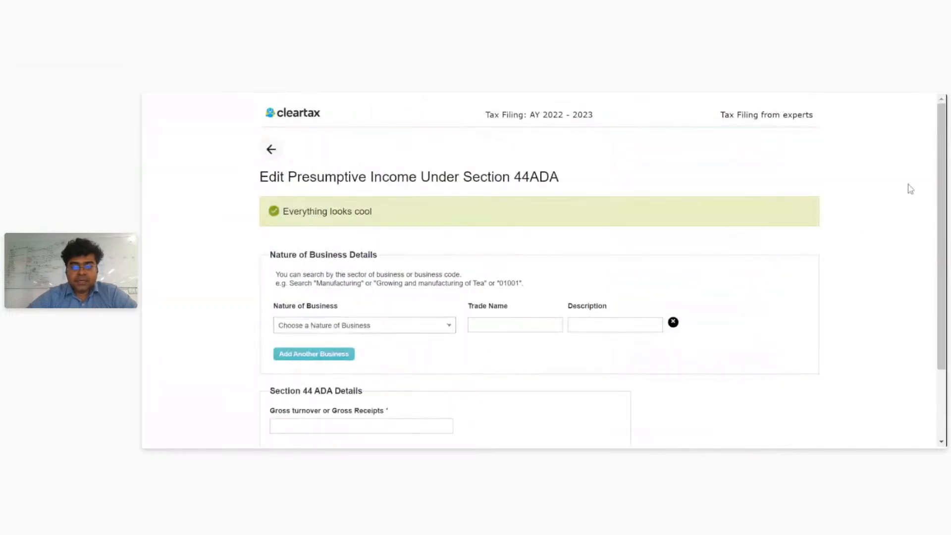
scroll(942, 221, down, 1)
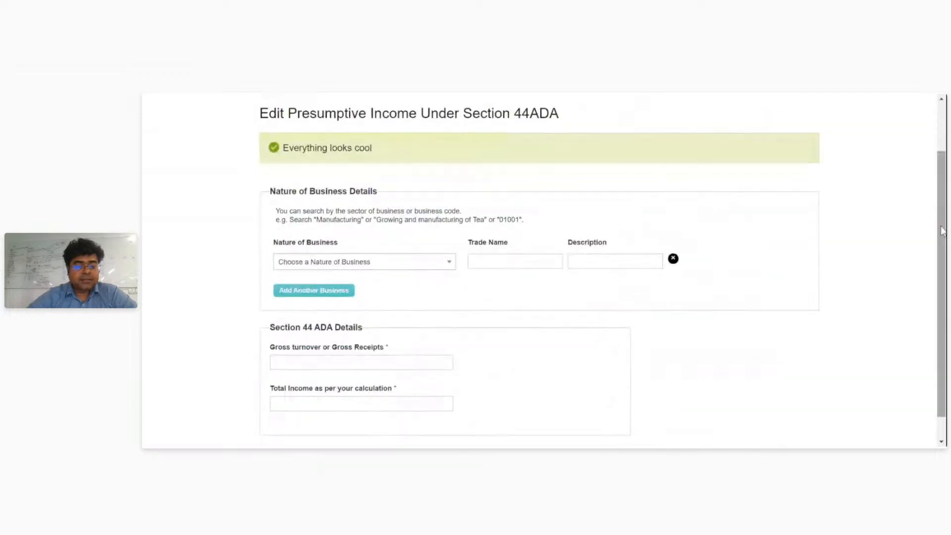
click(389, 270)
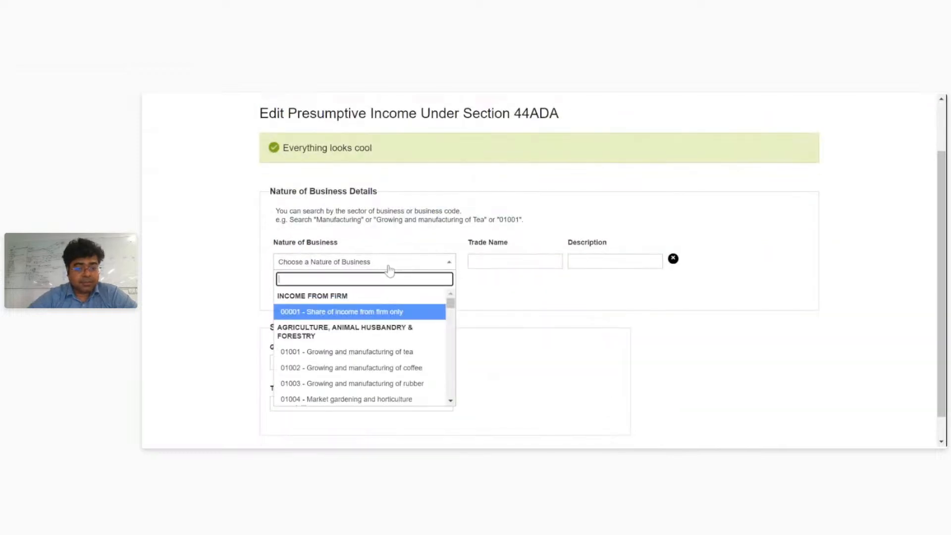
text(IT)
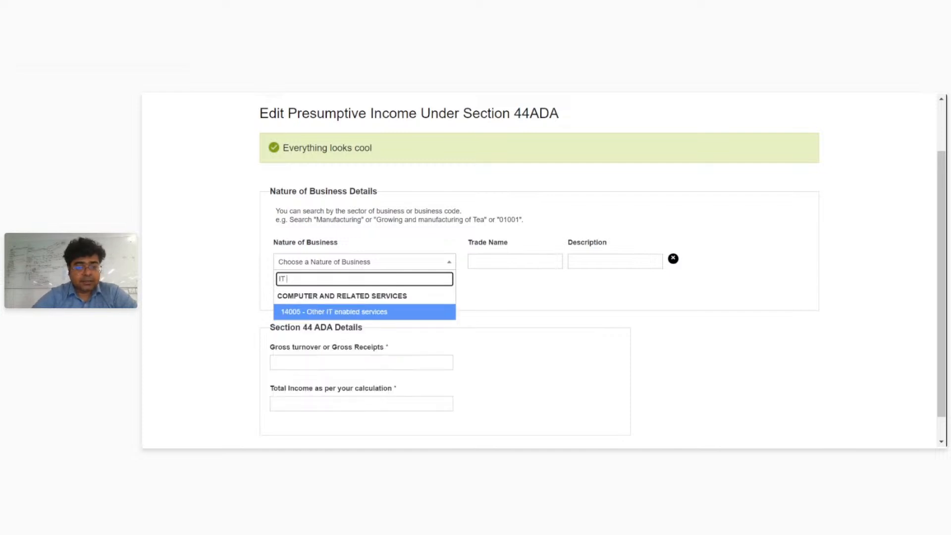
key(BackSpace)
key(BackSpace)
key(BackSpace)
text(SOFT)
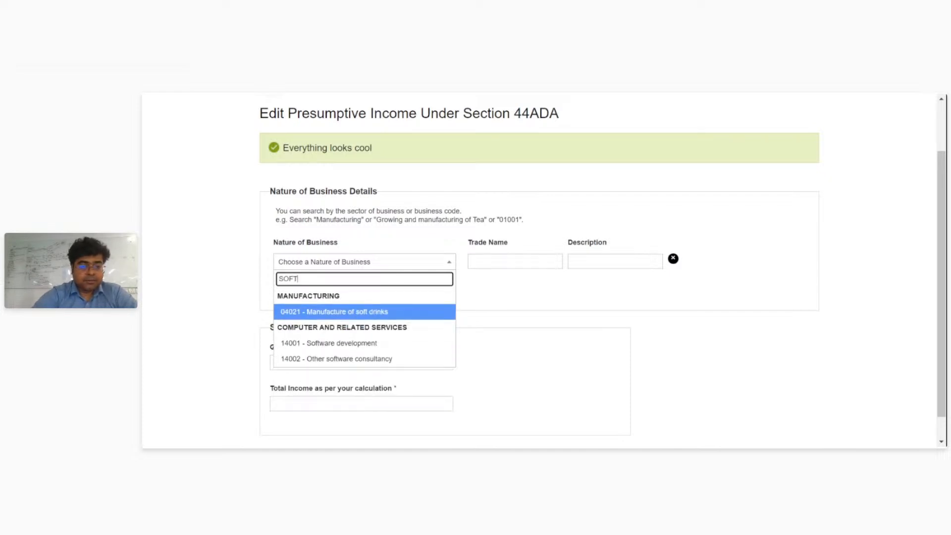
click(387, 359)
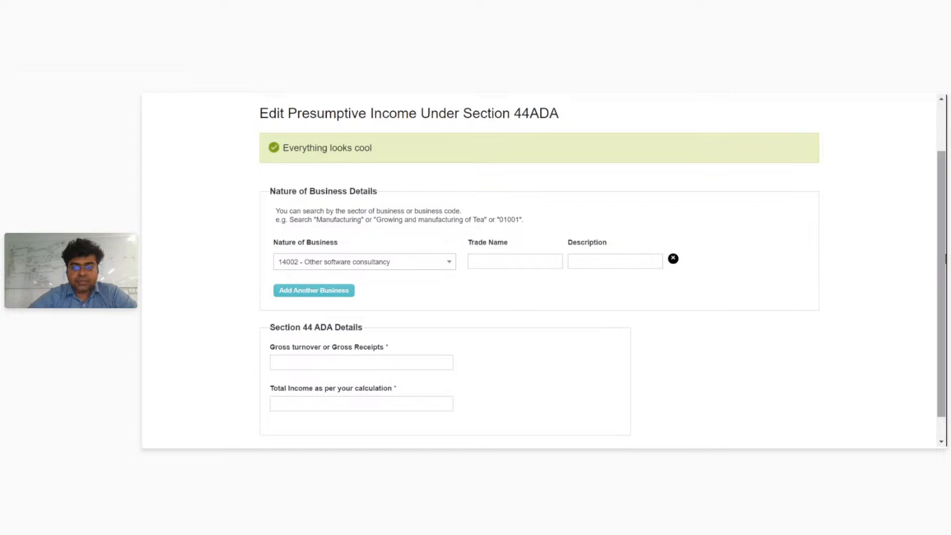
Leave the business code unchanged and exit back to the Income Sources overview.
drag(944, 258, 945, 327)
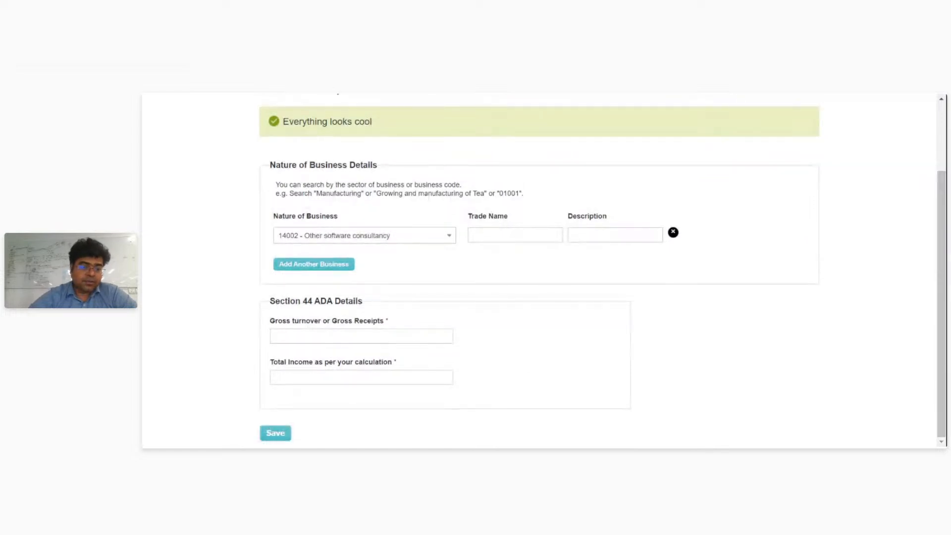
click(369, 236)
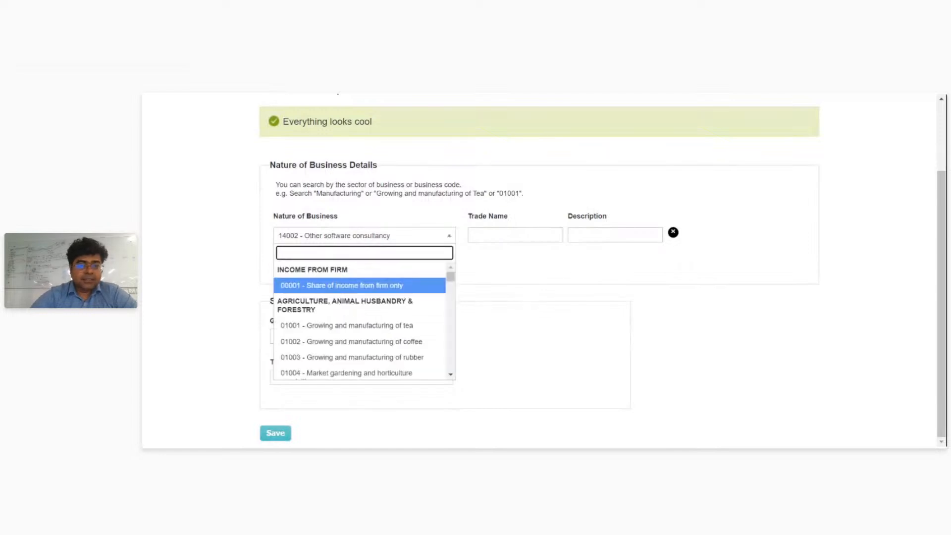
scroll(943, 302, up, 2)
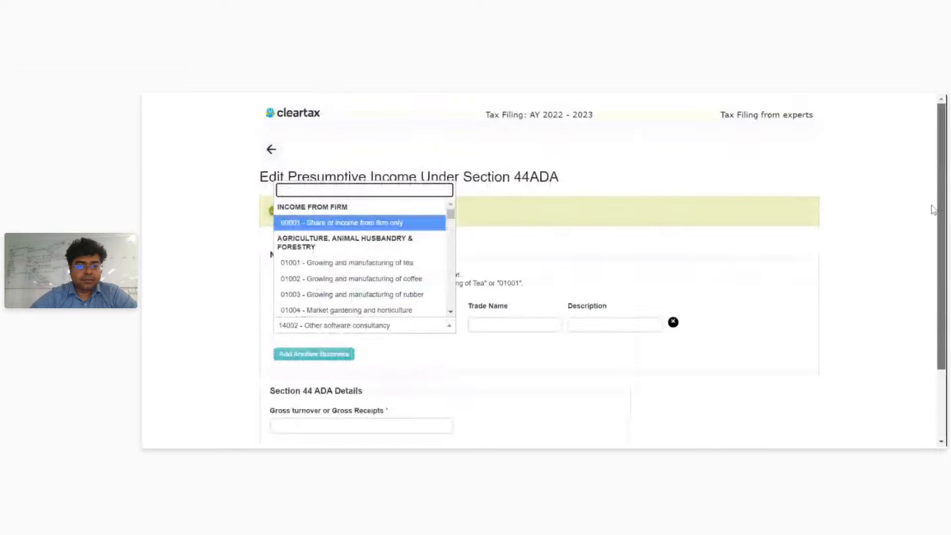
click(276, 155)
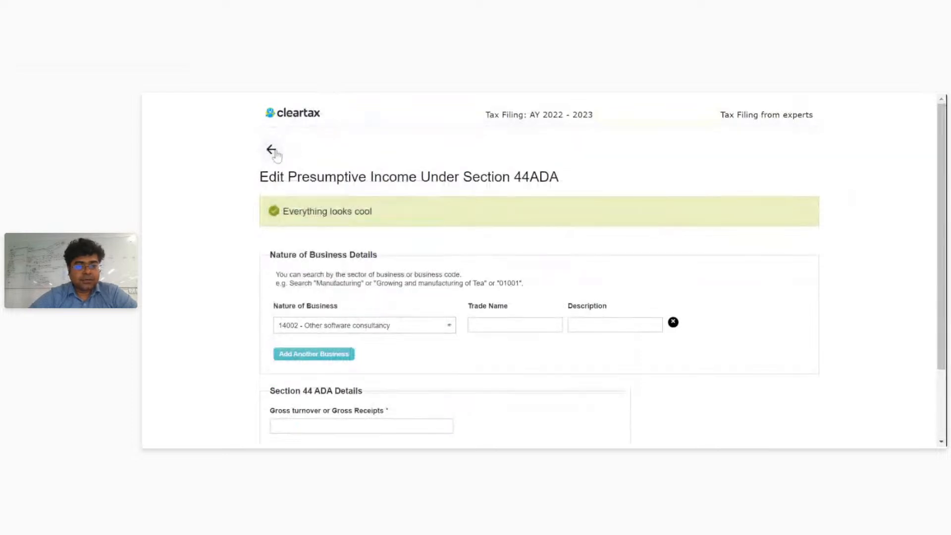
click(275, 154)
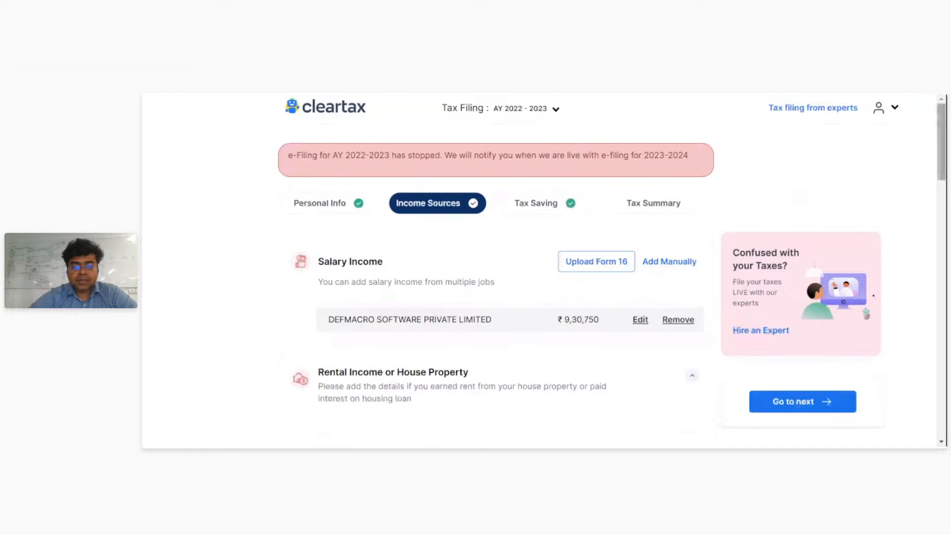
Expand Popular Deductions on Tax Saving to show the ₹21,600 Section 80C investments total.
drag(944, 169, 944, 227)
click(560, 203)
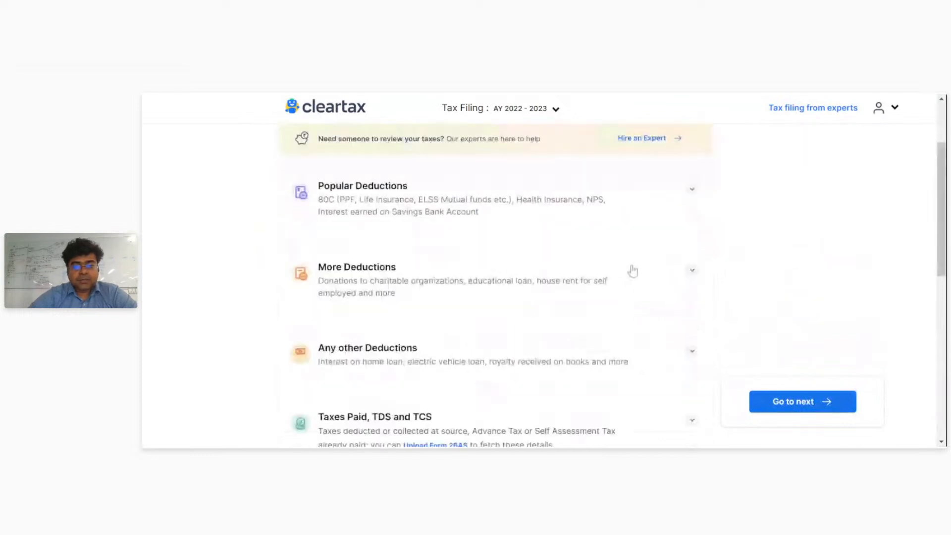
click(697, 194)
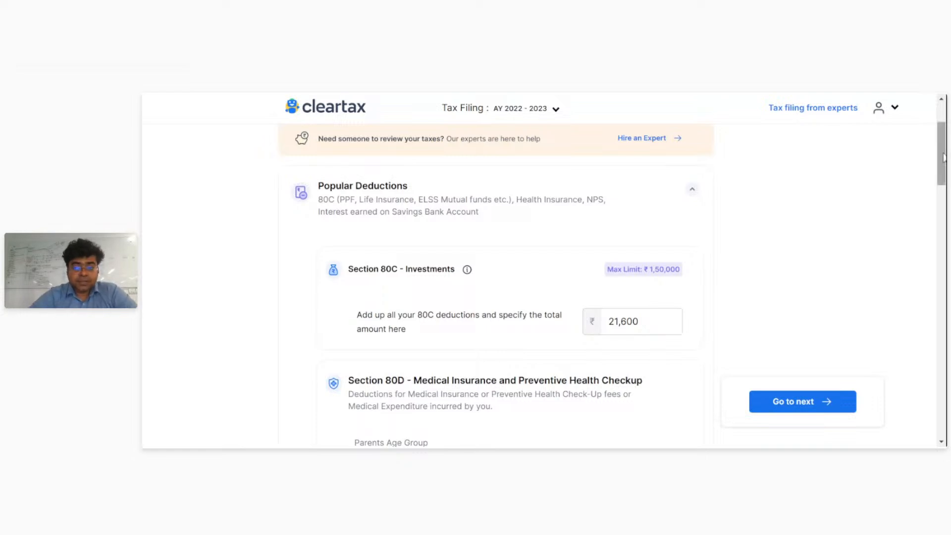
Set the Section 80D parents' age group to '60 to 79 years'.
mouse_move(943, 157)
mouse_down()
mouse_move(942, 186)
mouse_move(942, 172)
mouse_up()
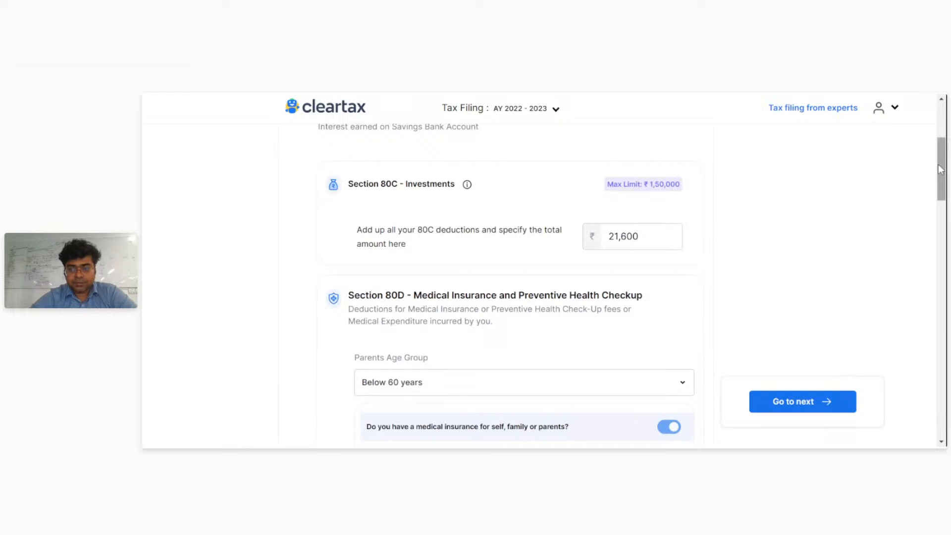
drag(941, 169, 942, 201)
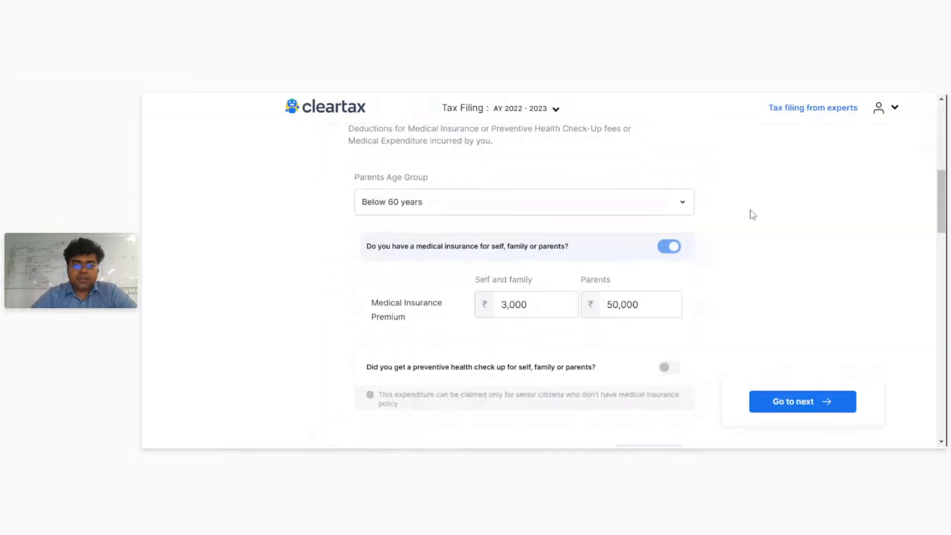
click(682, 203)
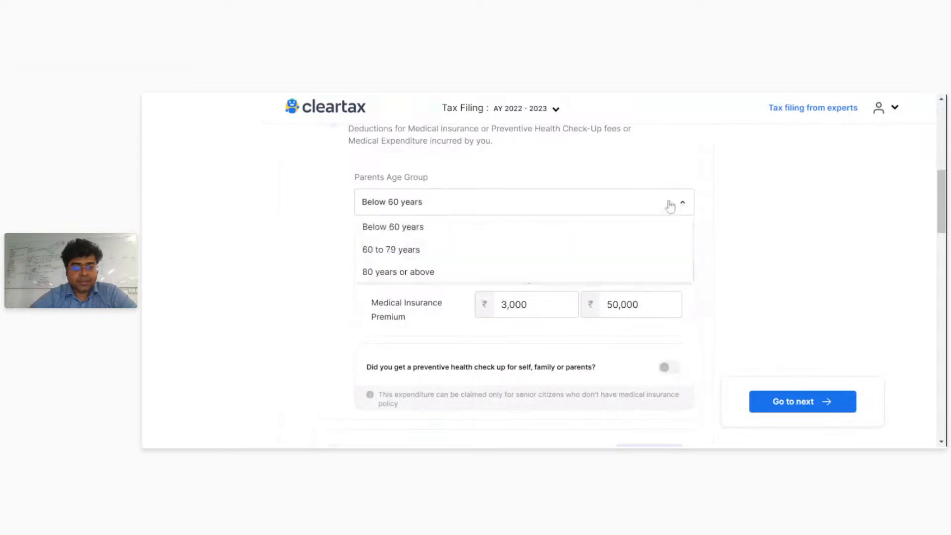
click(465, 255)
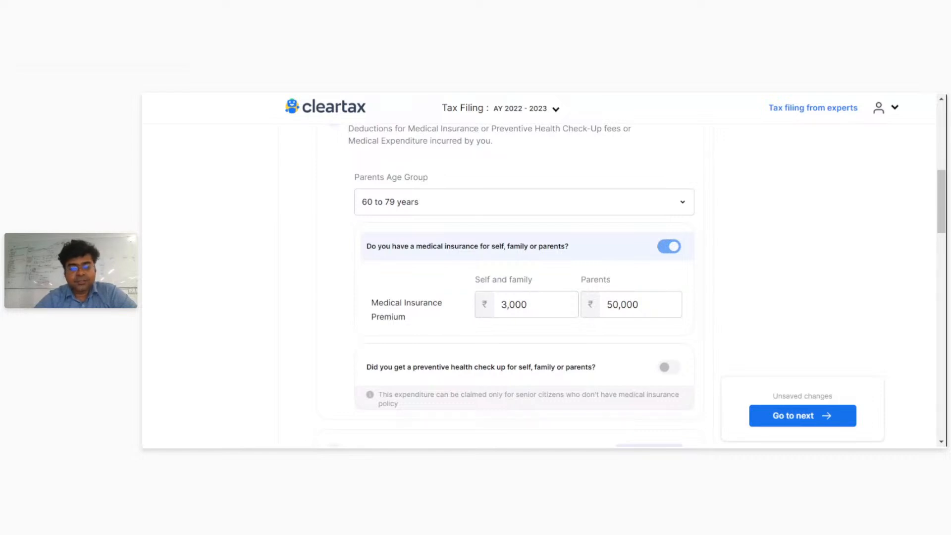
click(617, 204)
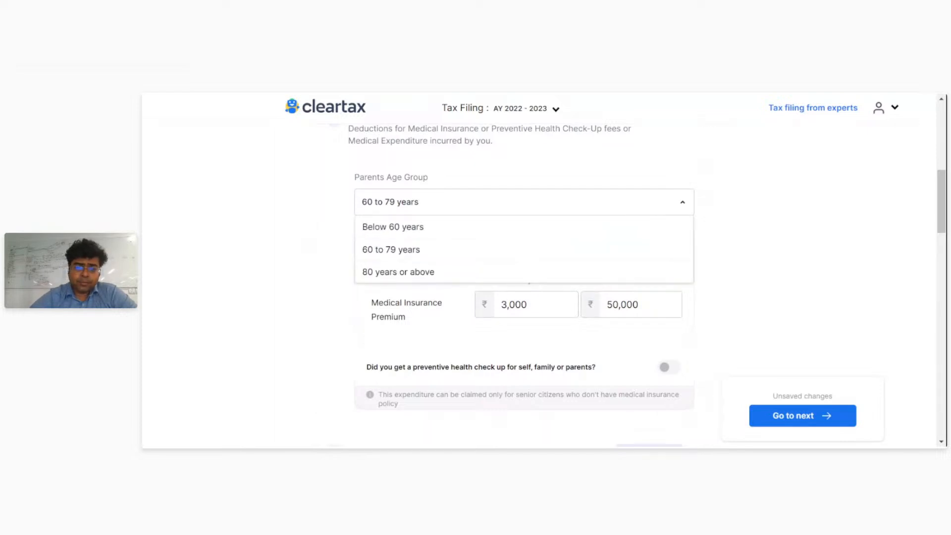
click(598, 253)
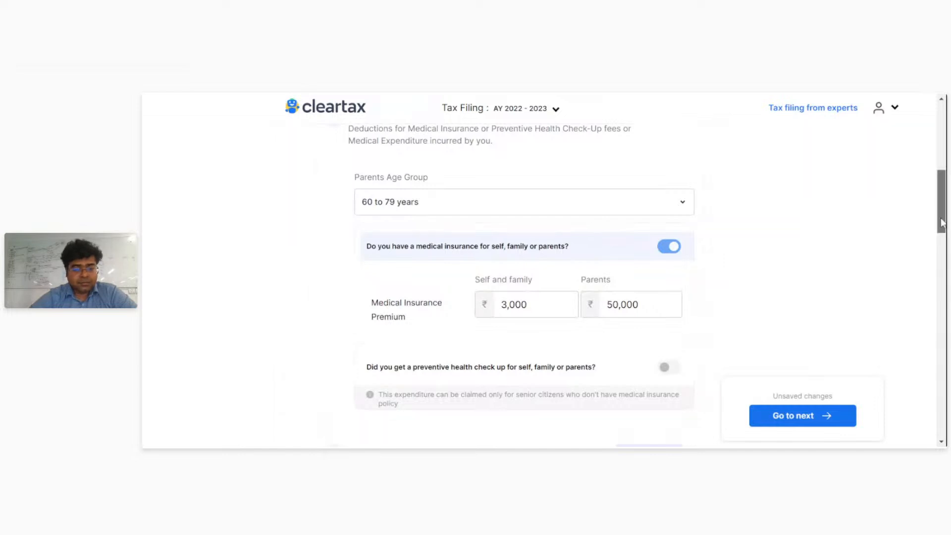
drag(942, 222, 943, 256)
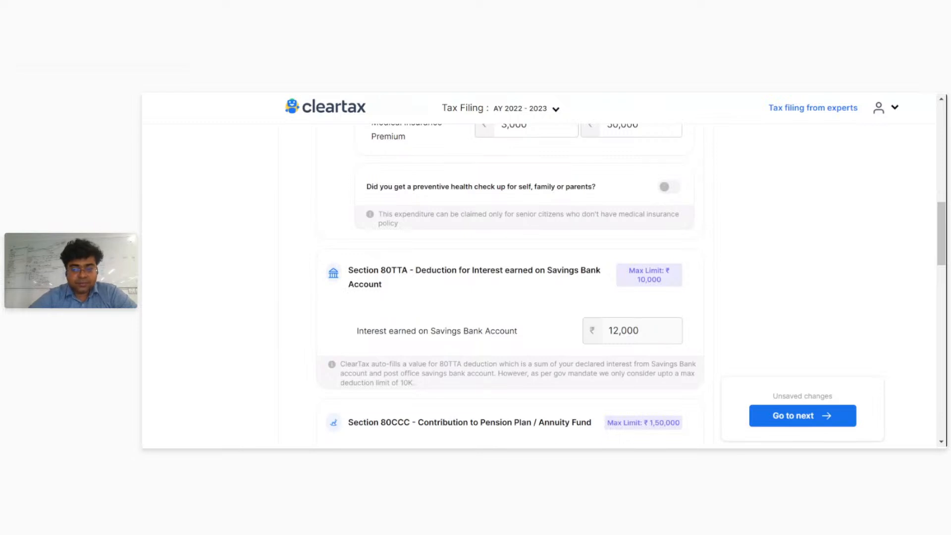
Enter ₹20,000 as own NPS contribution under Section 80CCD(1) and (1B).
drag(942, 251, 943, 273)
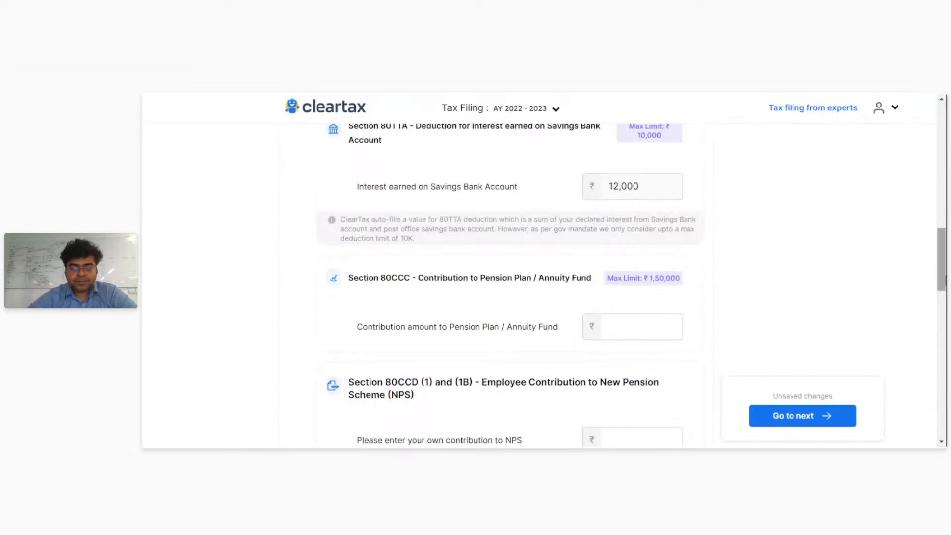
drag(944, 280, 945, 311)
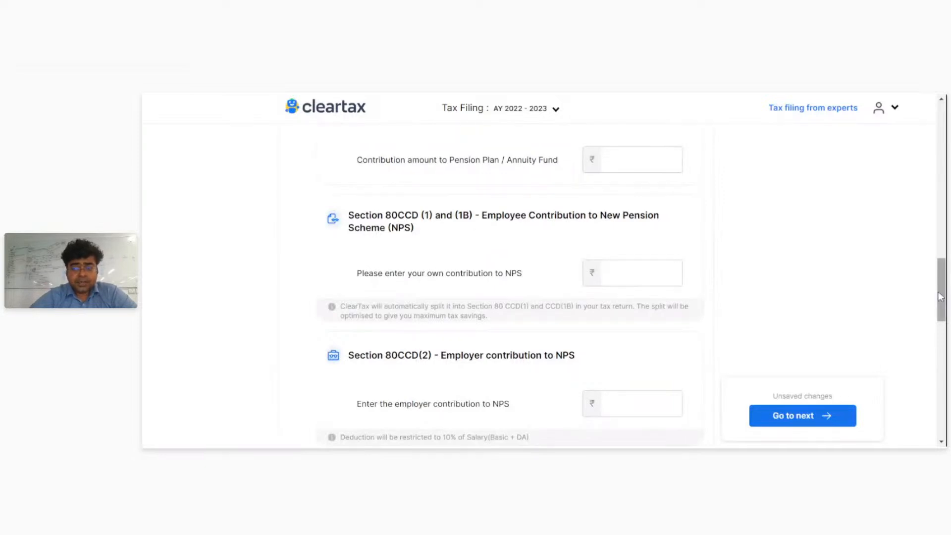
drag(943, 299, 943, 329)
scroll(943, 330, up, 2)
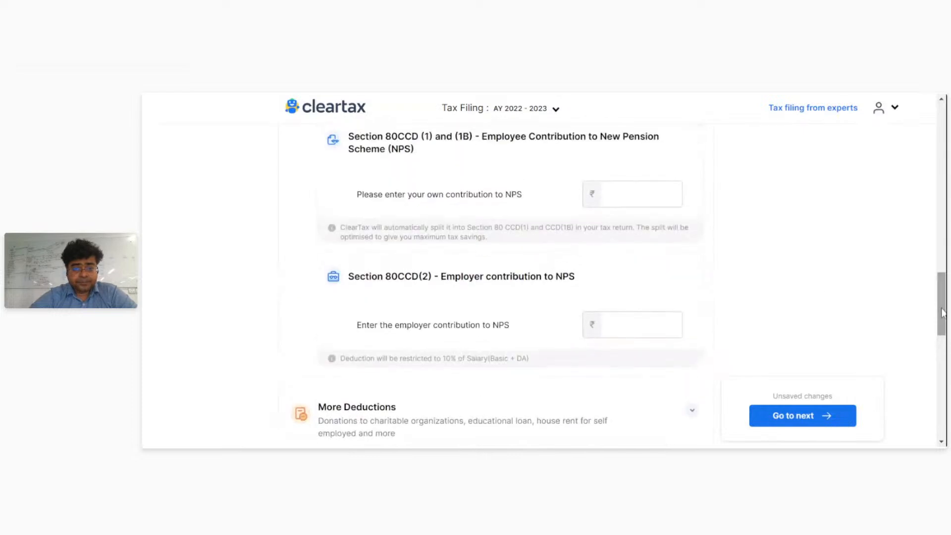
click(637, 196)
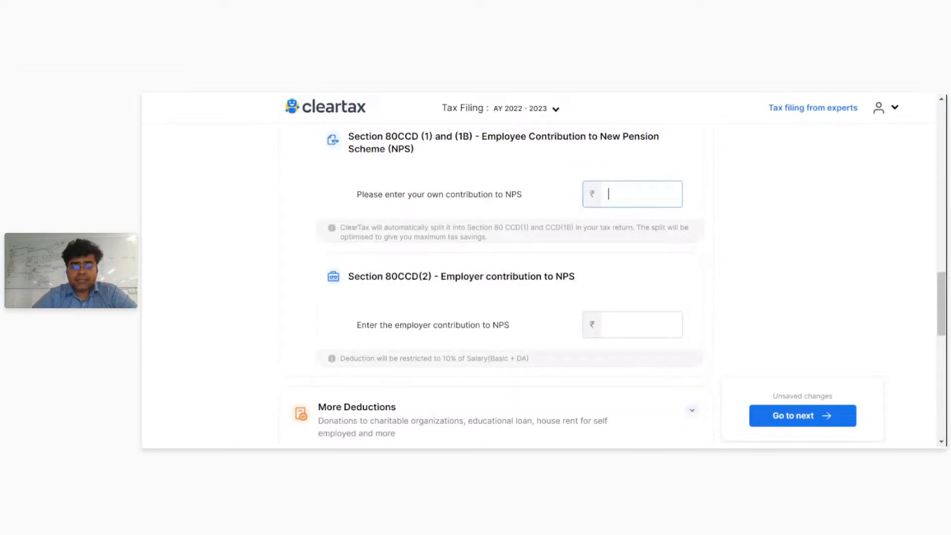
text(20,00)
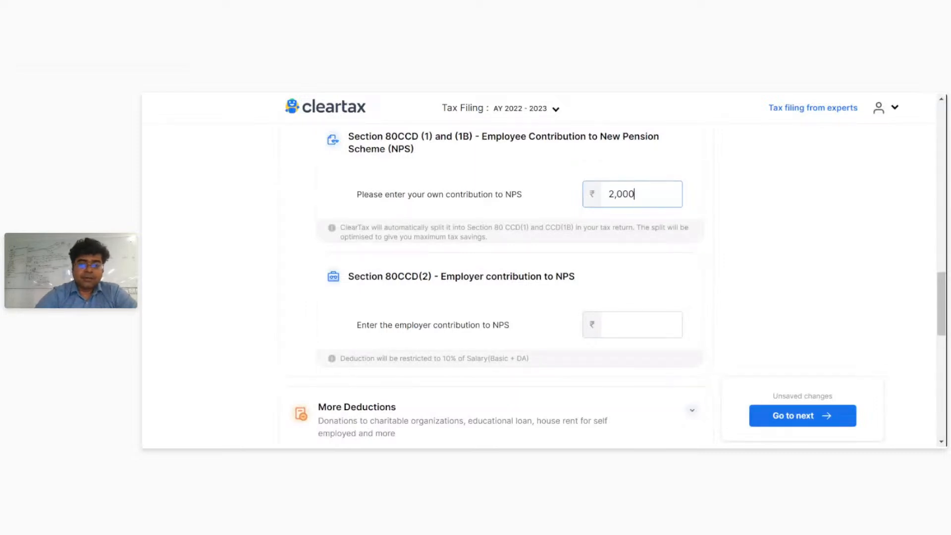
text(0)
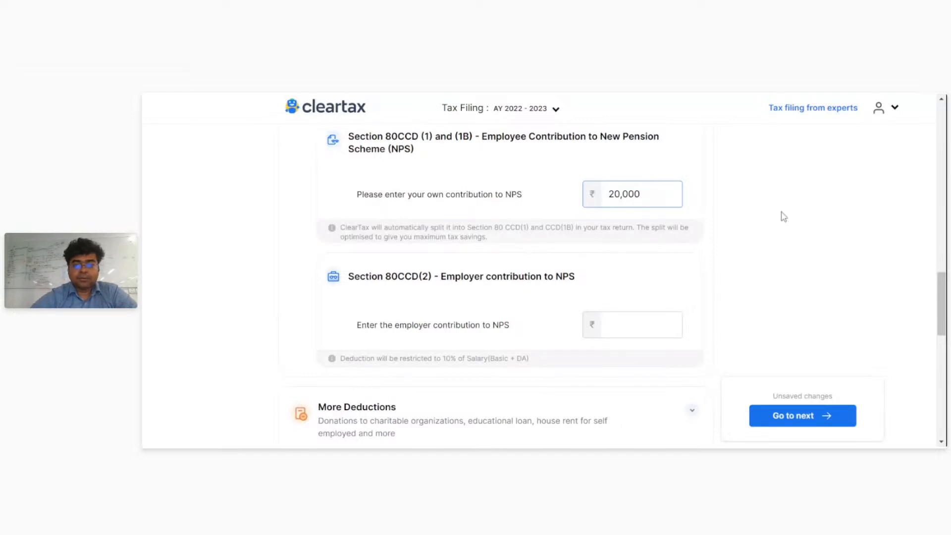
click(783, 216)
drag(944, 299, 944, 344)
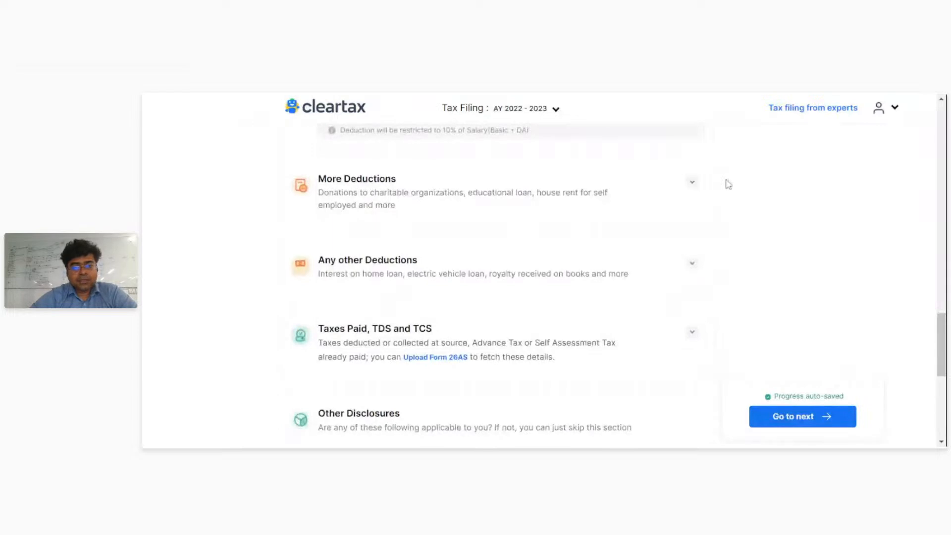
Expand More Deductions and begin a new Section 80G donation entry.
click(696, 186)
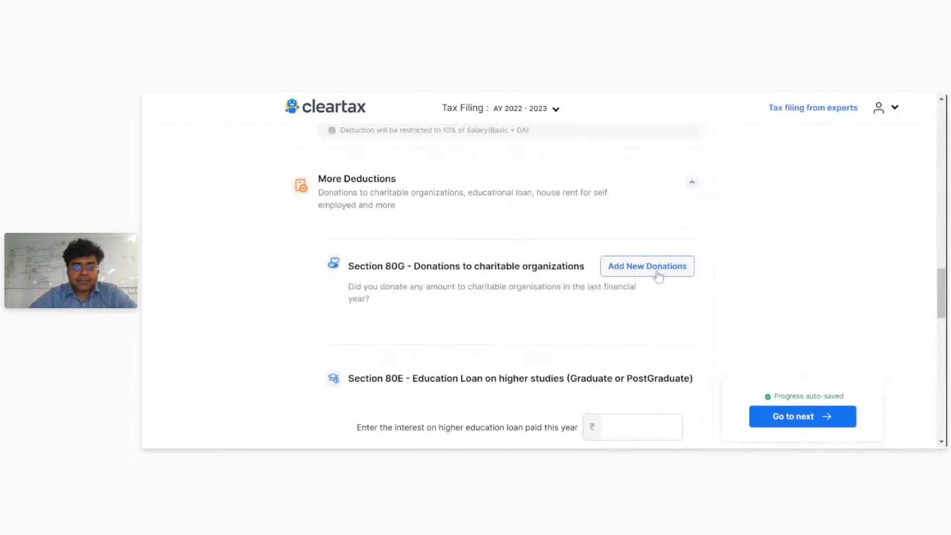
click(693, 184)
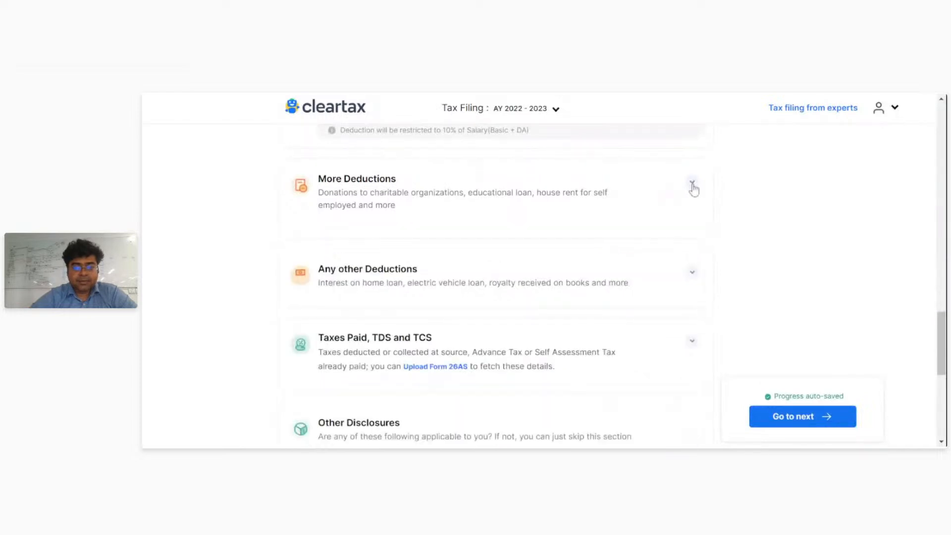
click(693, 184)
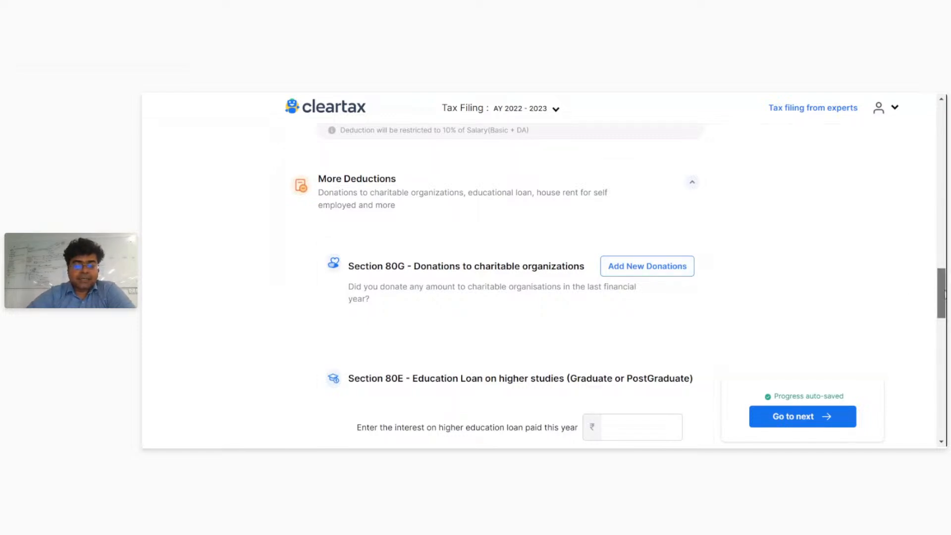
scroll(515, 278, down, 2)
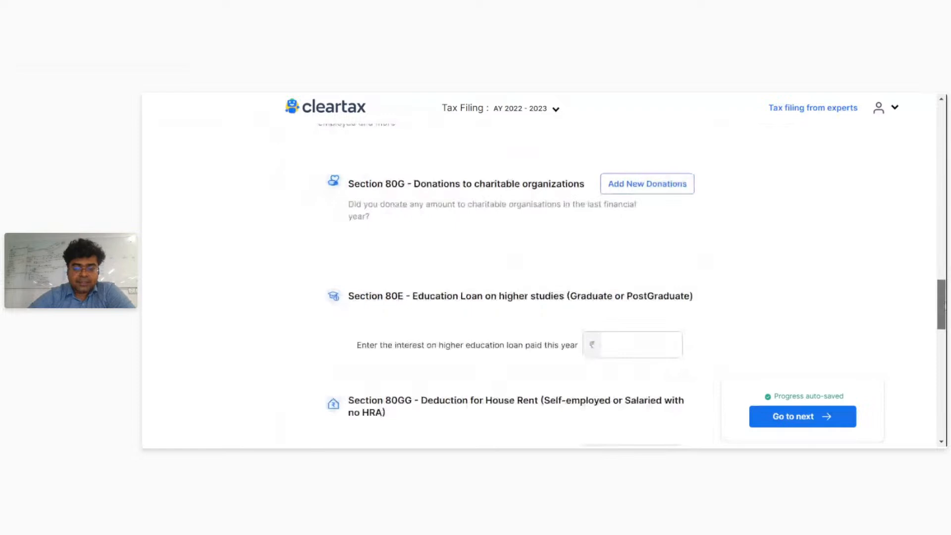
click(683, 189)
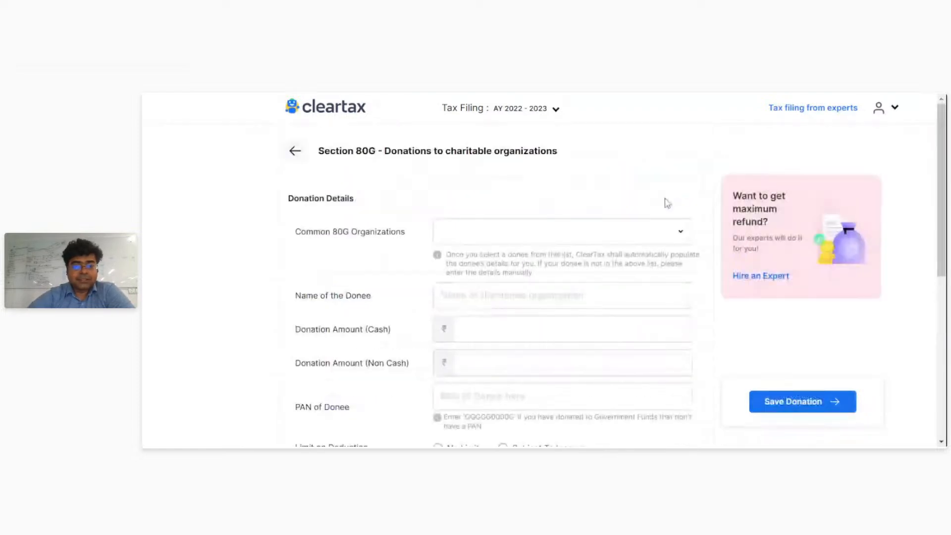
click(650, 237)
click(650, 236)
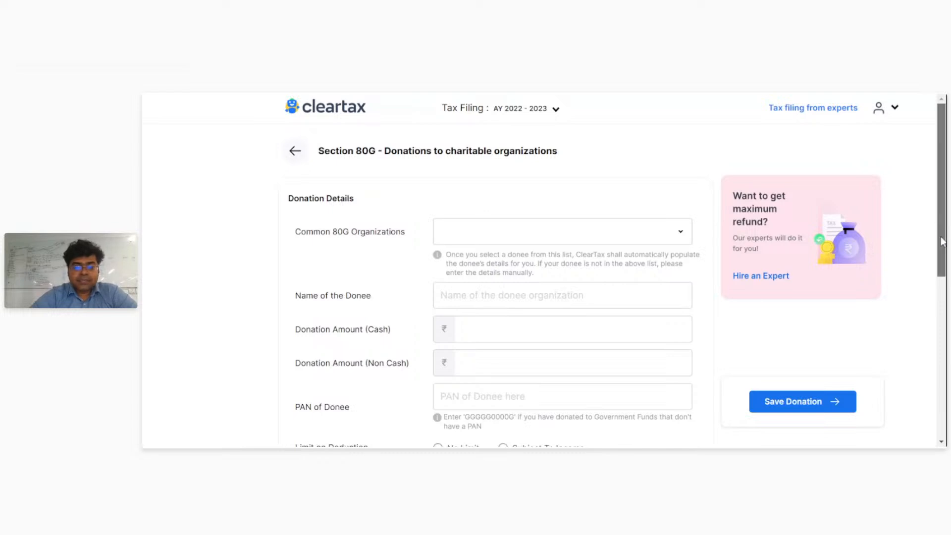
drag(943, 242, 942, 337)
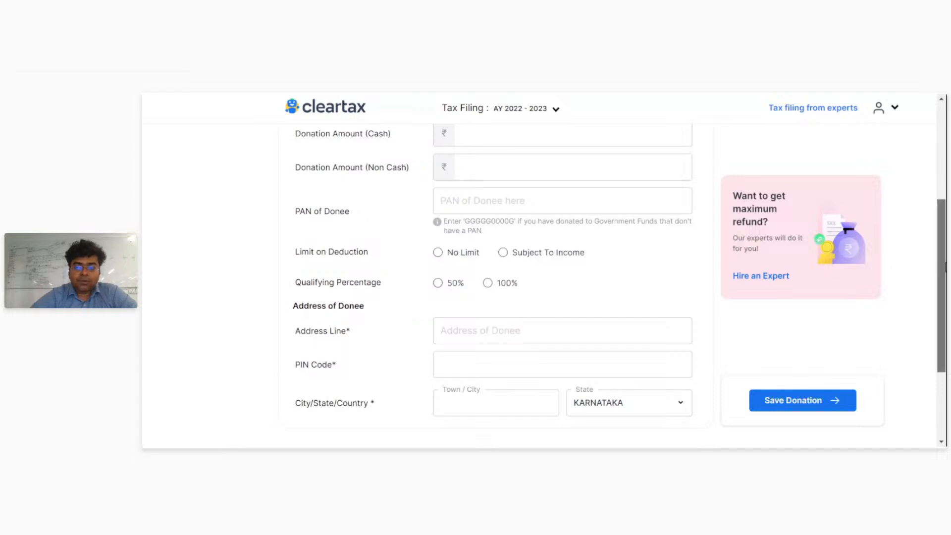
scroll(941, 268, down, 2)
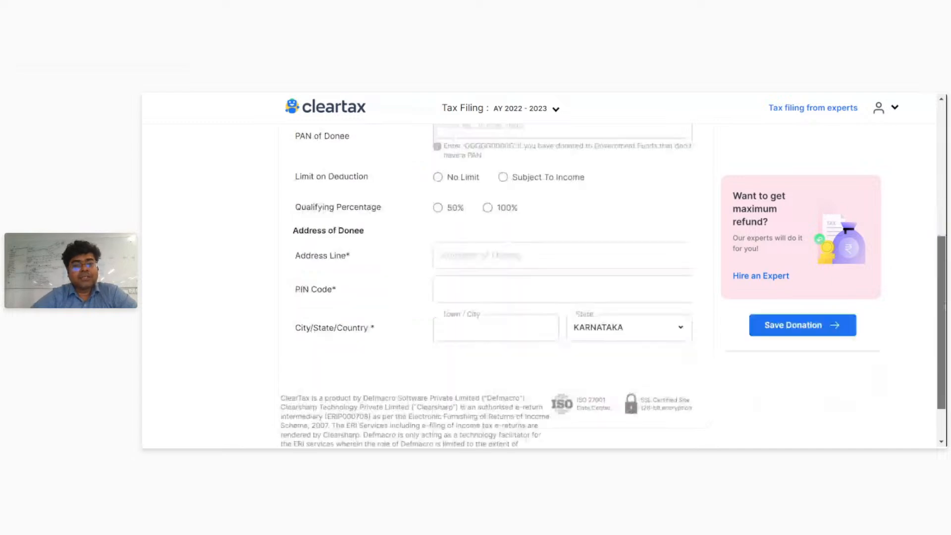
scroll(945, 310, down, 1)
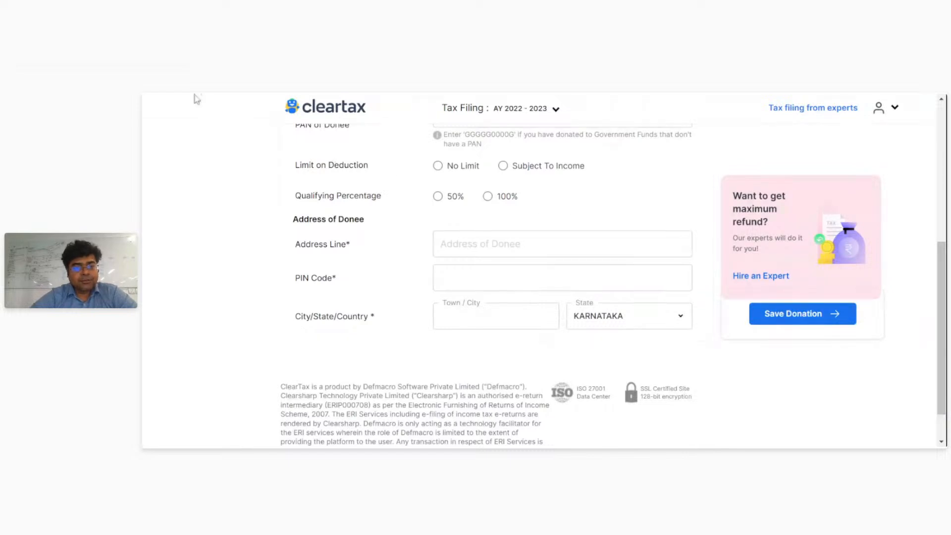
Back on Tax Saving, expand Any other Deductions to reveal sections 80DD, 80U and 80EE.
key(alt+Left)
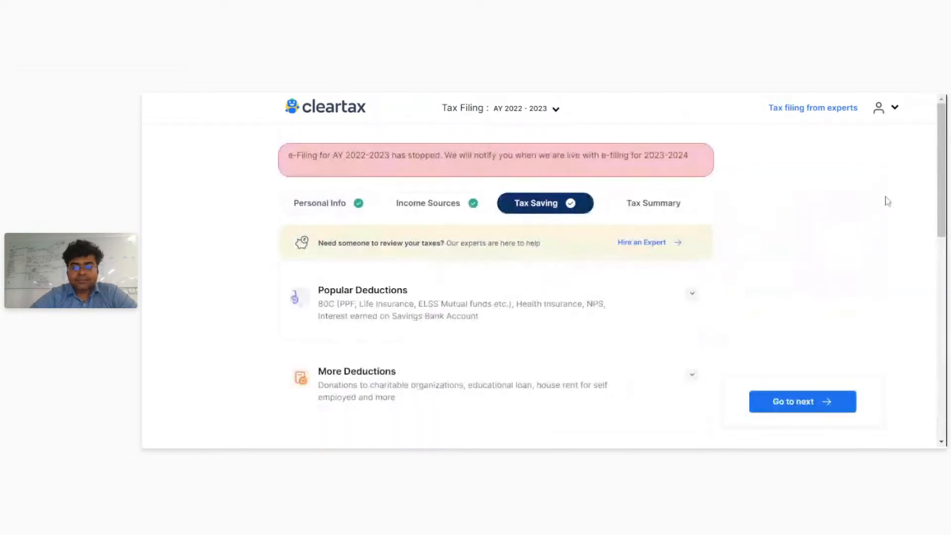
scroll(945, 179, down, 4)
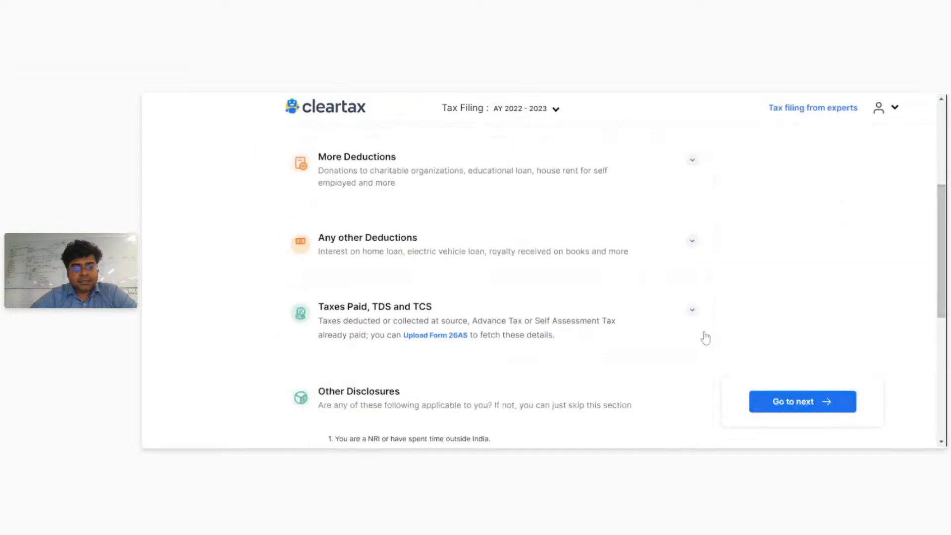
click(692, 247)
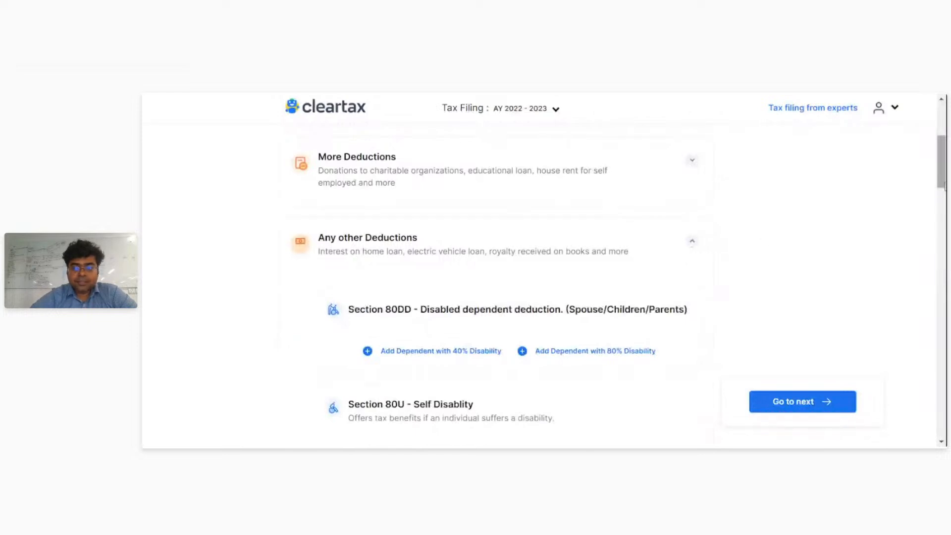
scroll(941, 168, down, 1)
scroll(945, 199, down, 1)
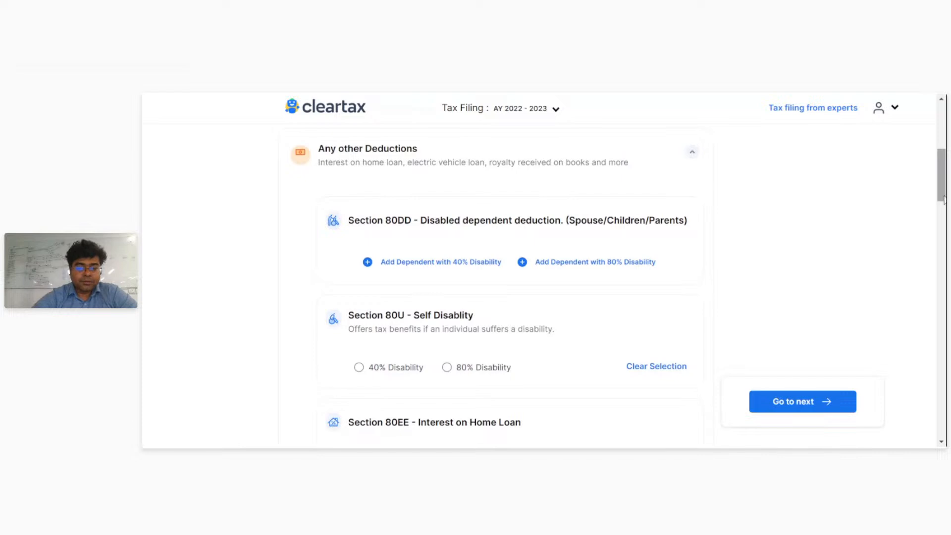
drag(944, 200, 944, 215)
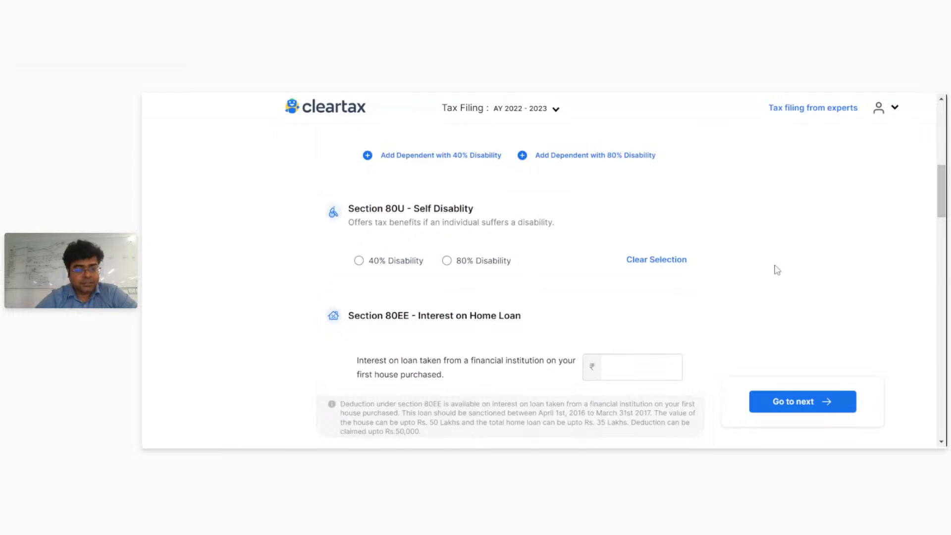
scroll(943, 217, down, 3)
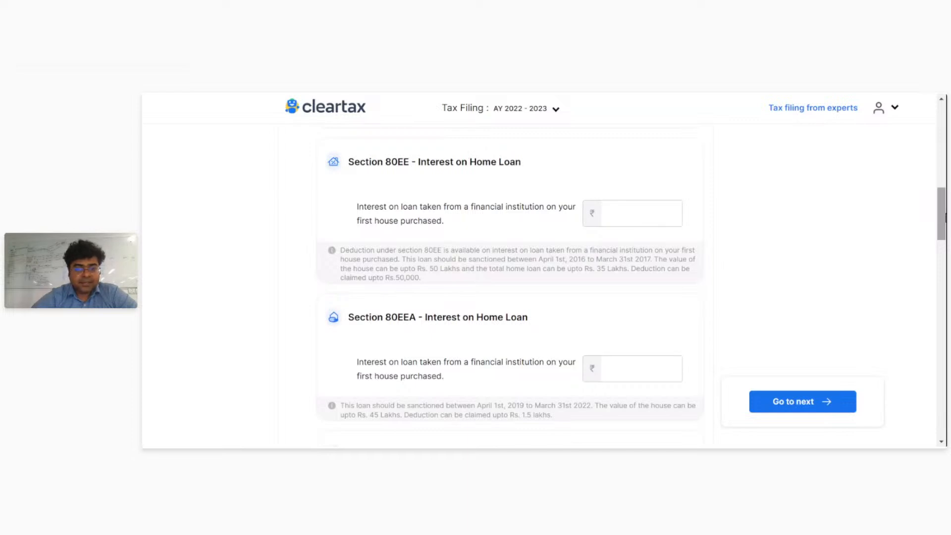
drag(945, 218, 944, 243)
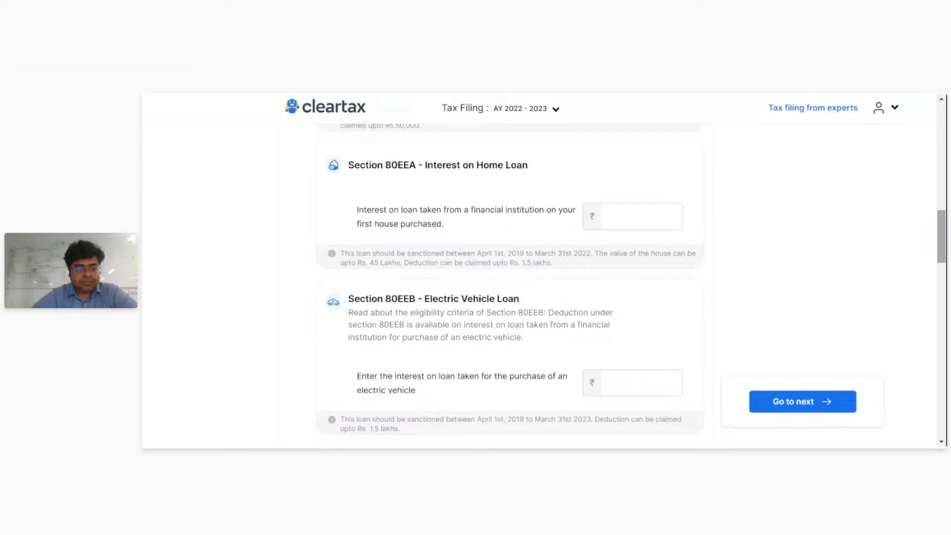
scroll(515, 285, down, 5)
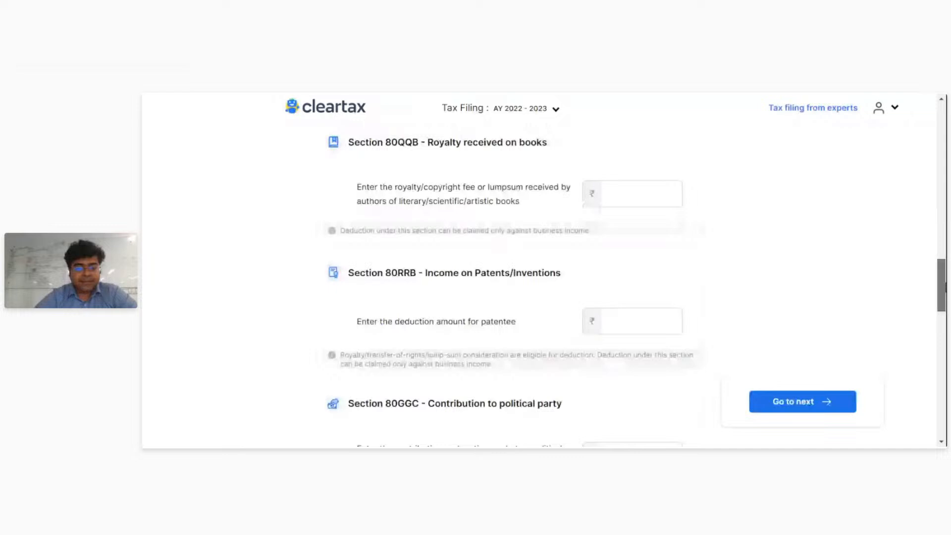
scroll(694, 182, down, 10)
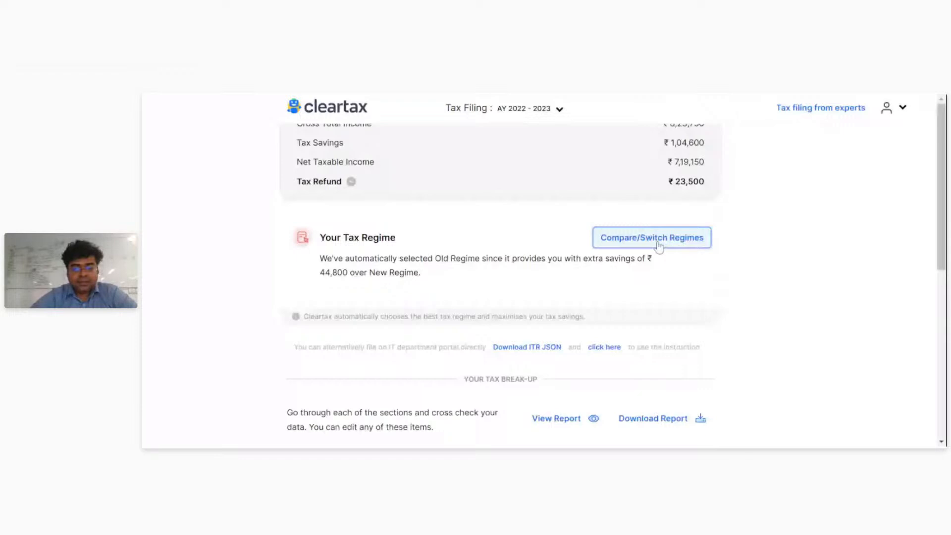
Compare regimes: ₹23,500 refund under one versus ₹21,300 payable plus ₹8,460 interest.
click(658, 238)
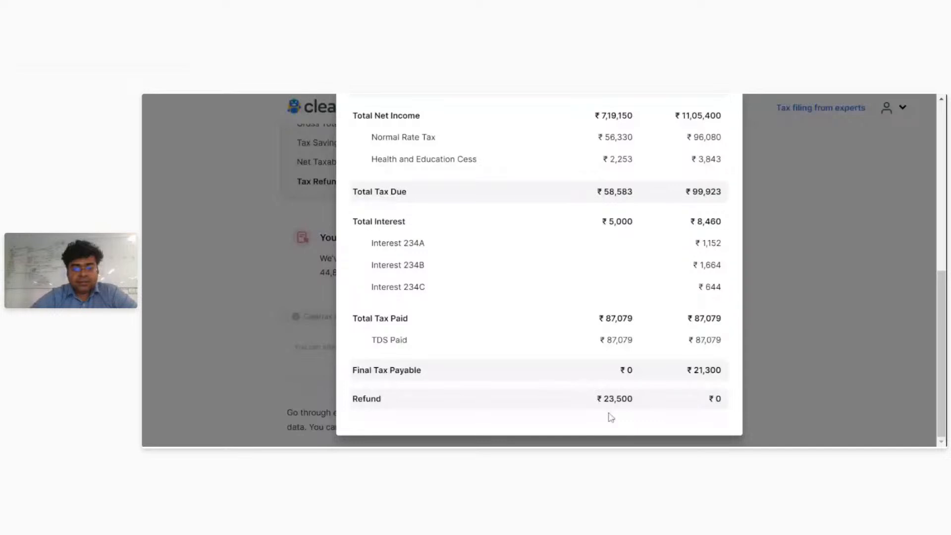
scroll(922, 240, up, 4)
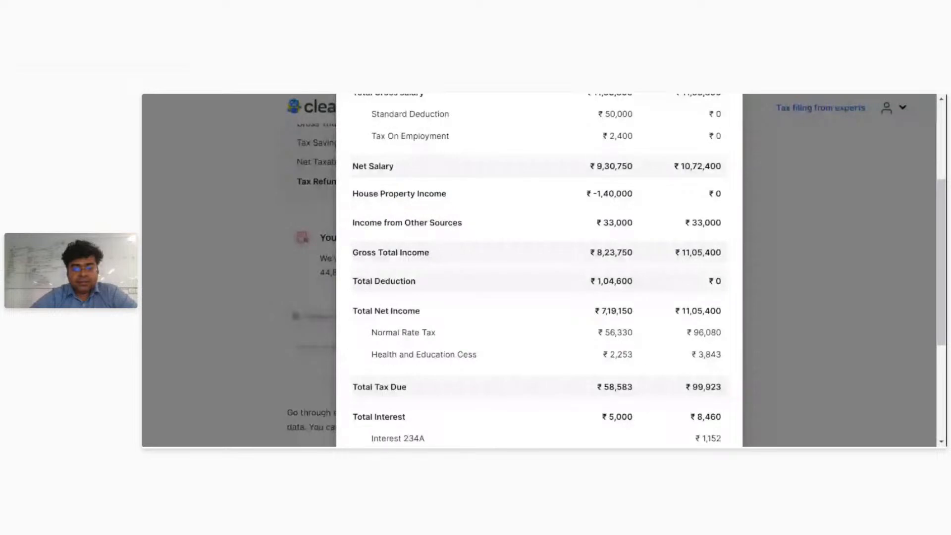
mouse_move(942, 214)
mouse_down()
mouse_move(944, 306)
mouse_move(944, 198)
mouse_up()
Close the comparison and review the Tax Summary's ₹23,500 Old Regime refund break-up.
click(722, 126)
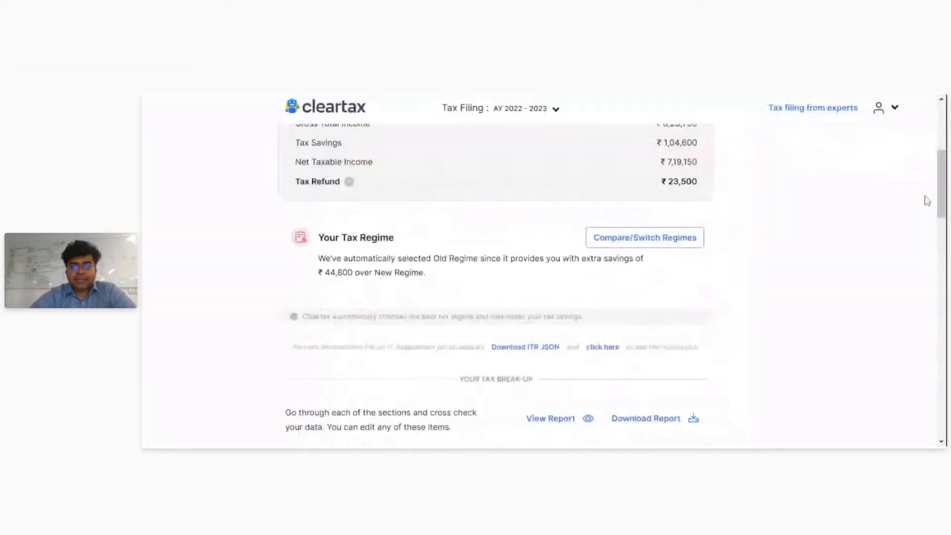
drag(941, 195, 940, 124)
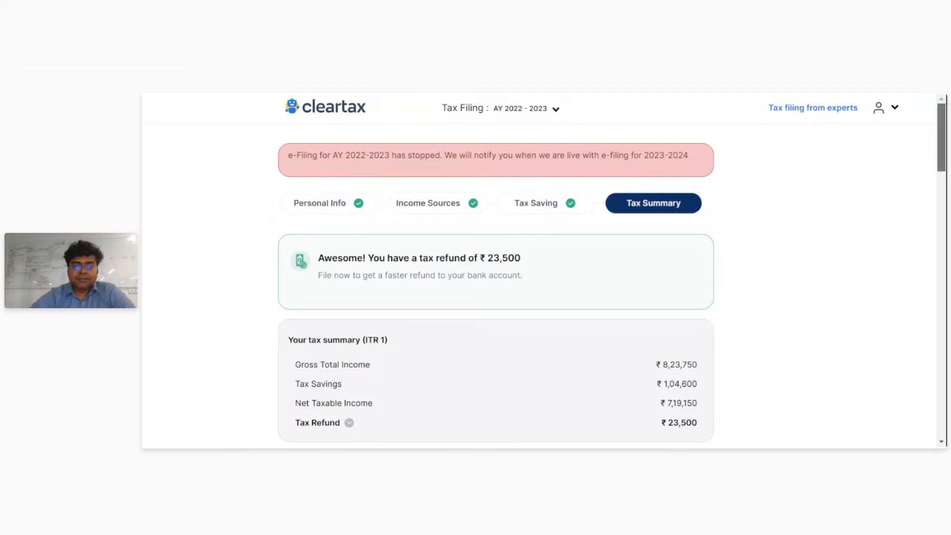
scroll(941, 181, down, 2)
scroll(614, 282, down, 5)
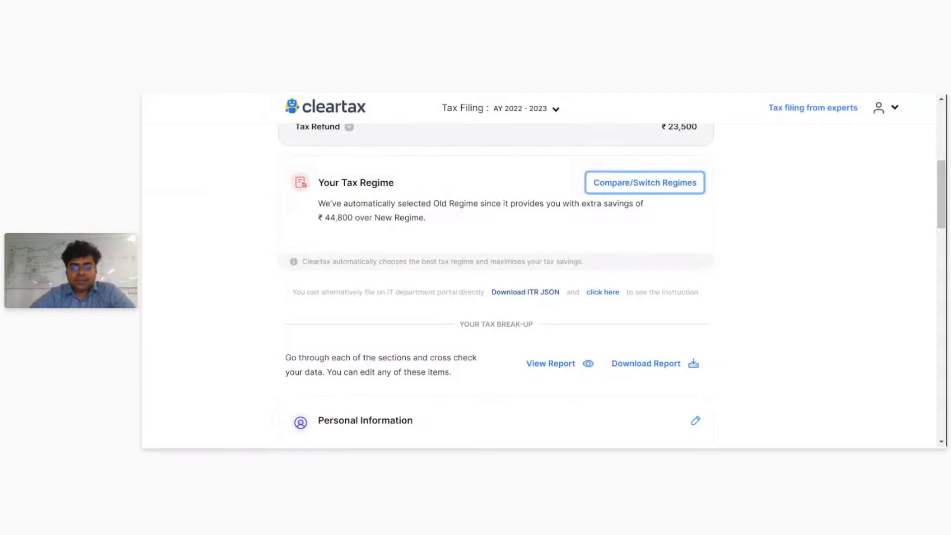
drag(942, 196, 943, 398)
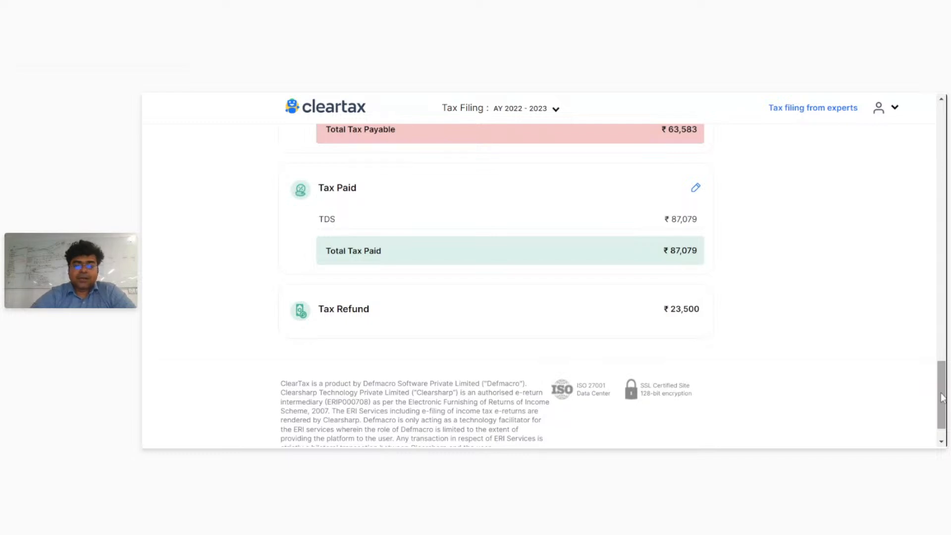
drag(942, 392, 750, 117)
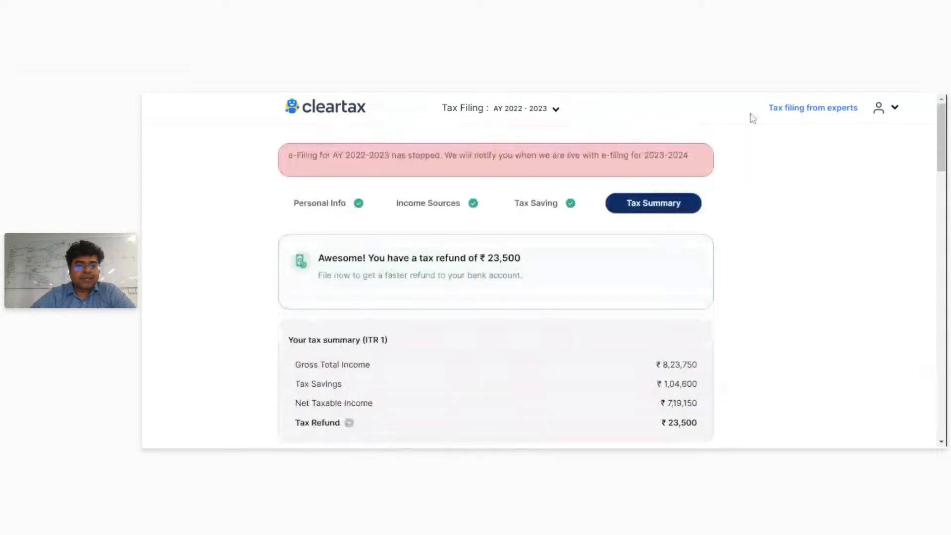